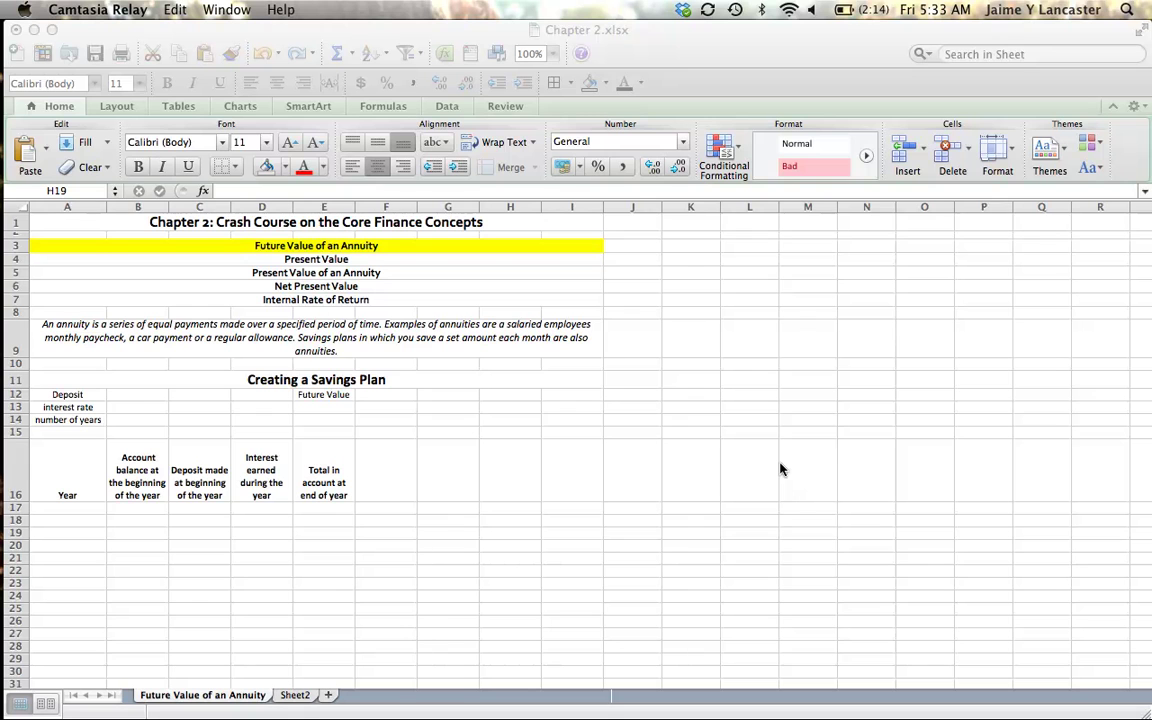
# - Enter the savings plan inputs in B12:B14: deposit 1000, interest rate 8% and number of years 10
pyautogui.click(141, 402)
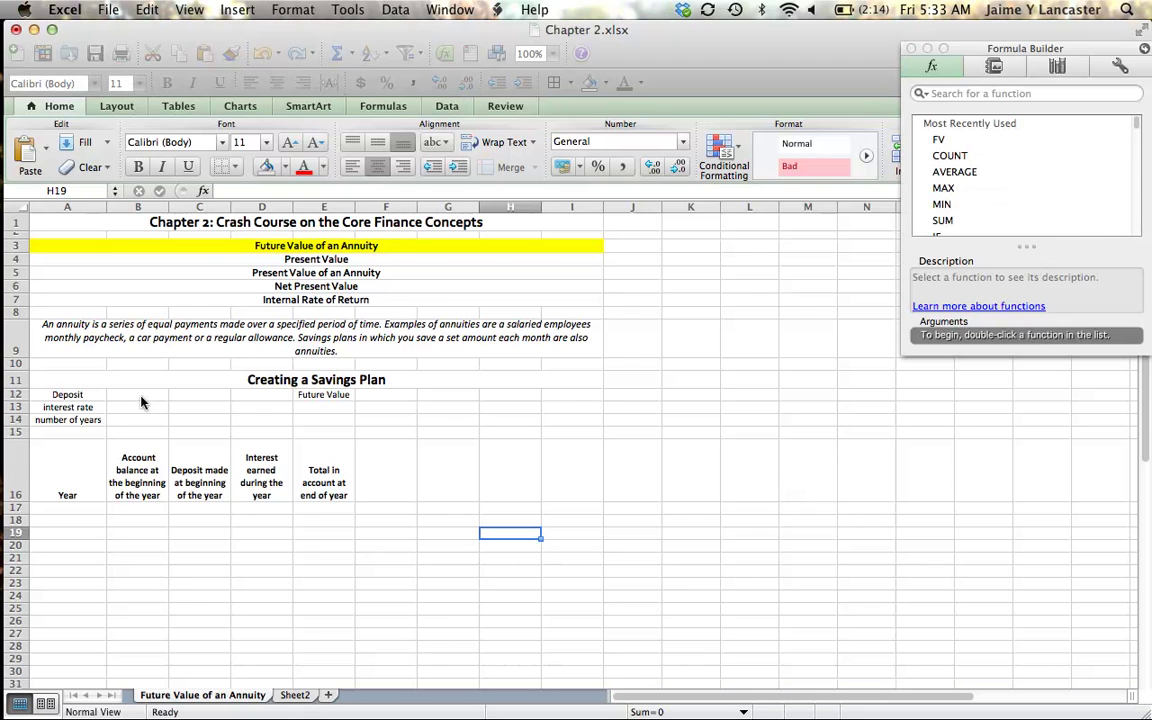
pyautogui.click(141, 398)
pyautogui.write('1000')
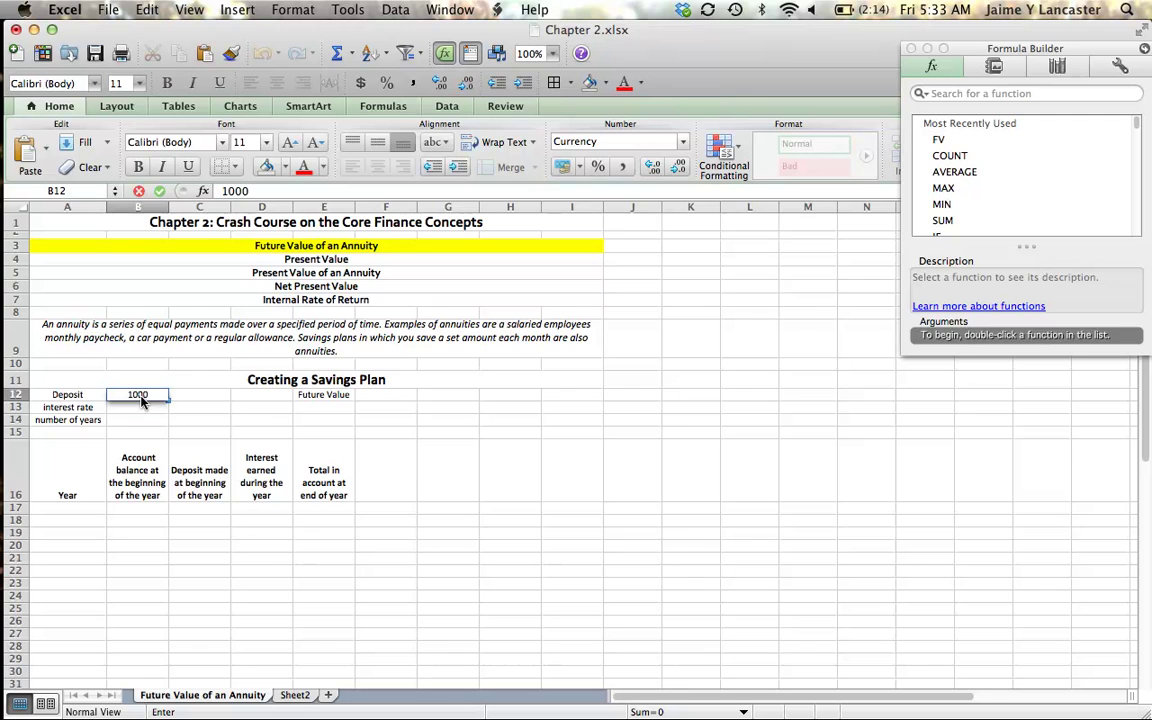
pyautogui.press('Return')
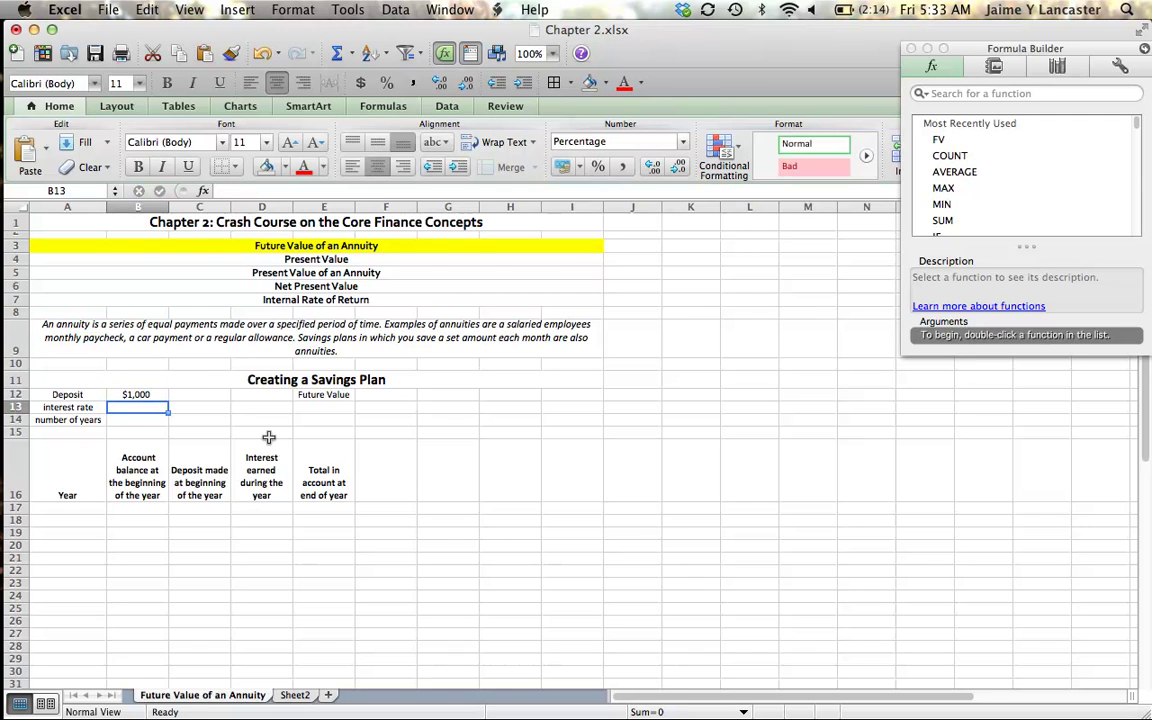
pyautogui.write('8%')
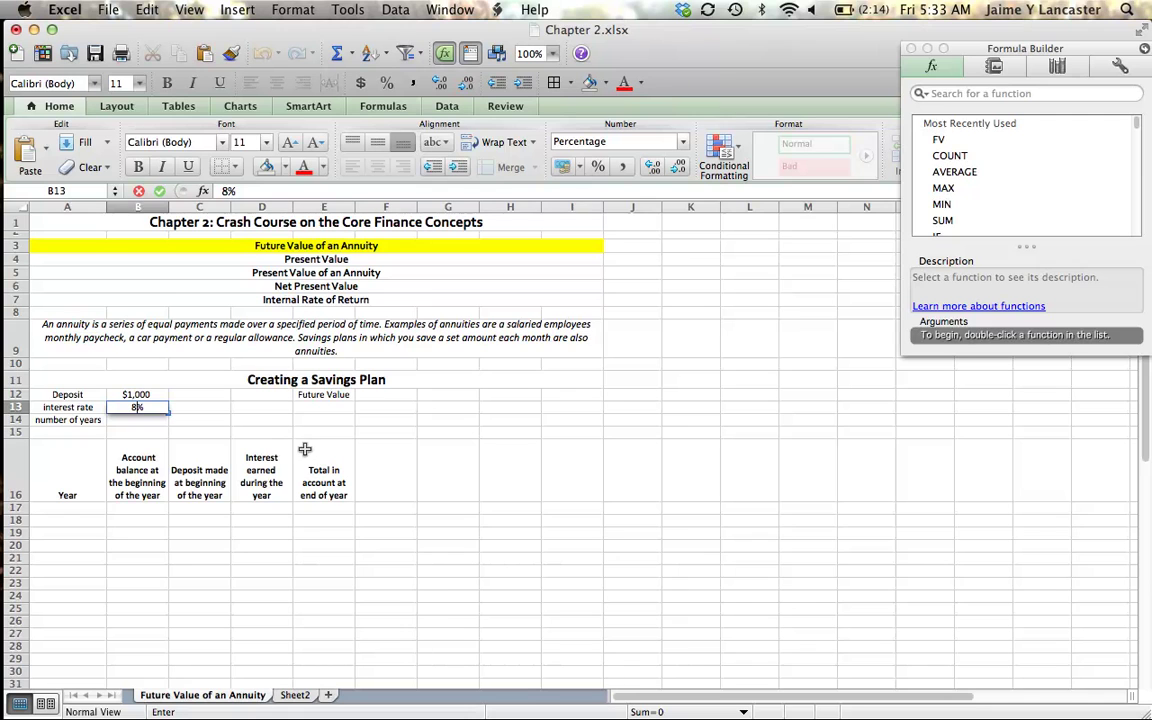
pyautogui.press('Return')
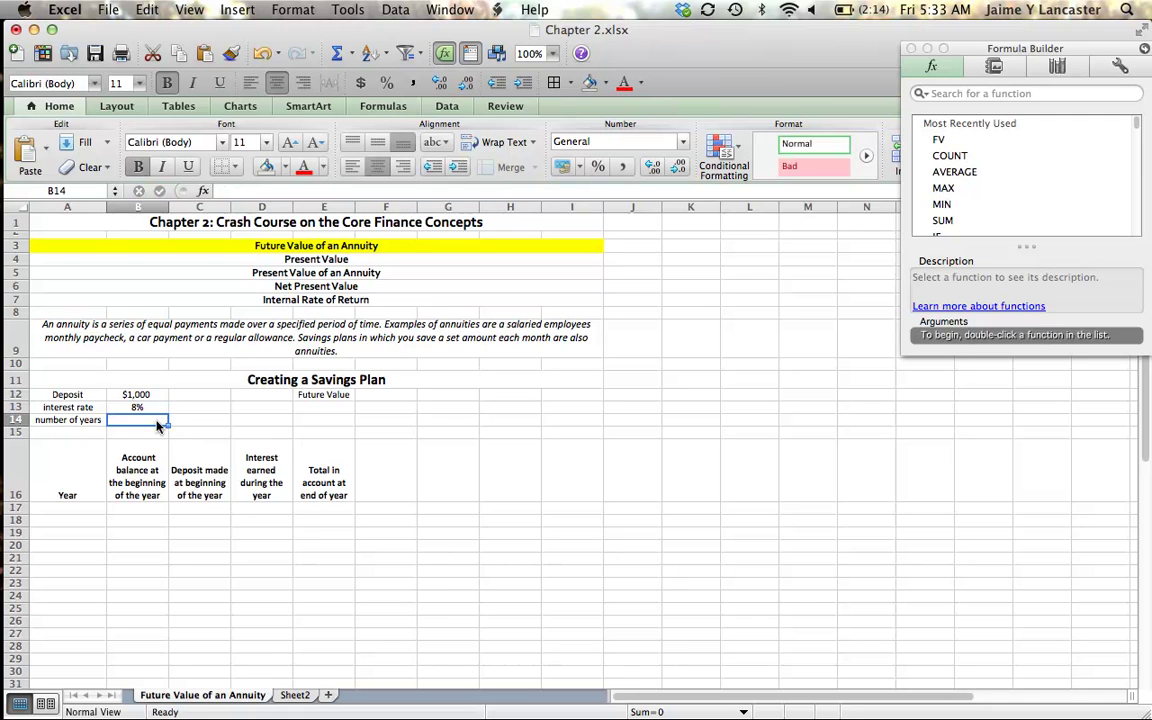
pyautogui.write('10')
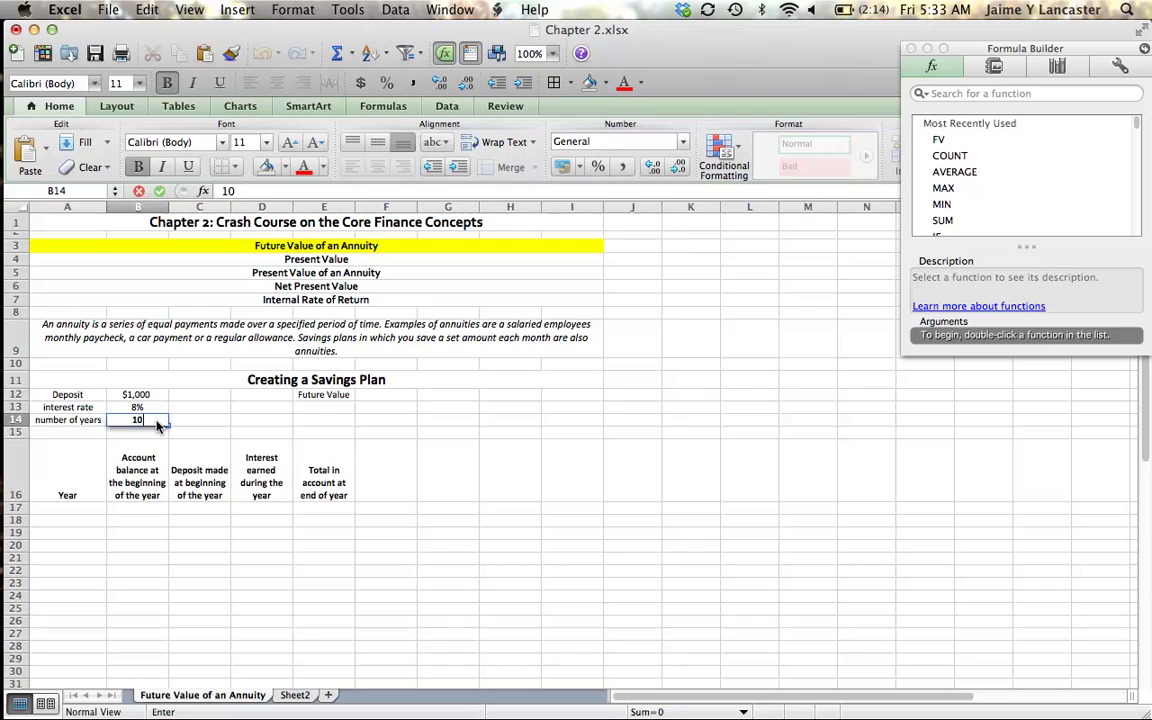
pyautogui.click(206, 419)
pyautogui.click(141, 420)
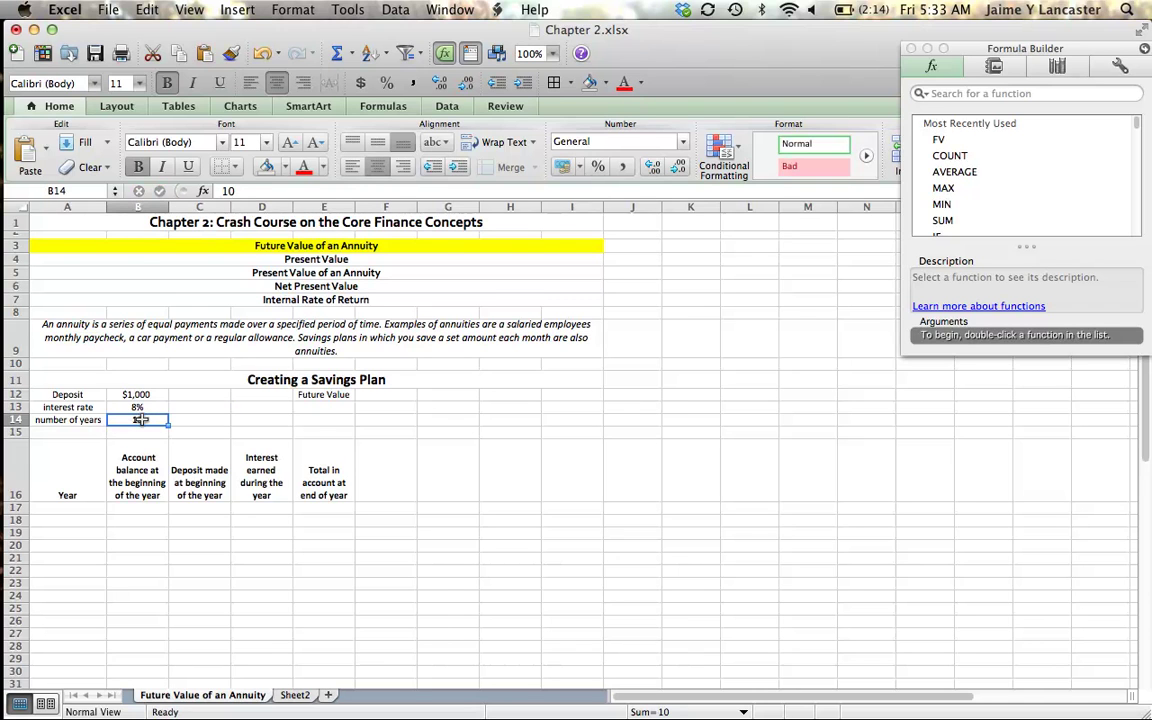
pyautogui.click(330, 430)
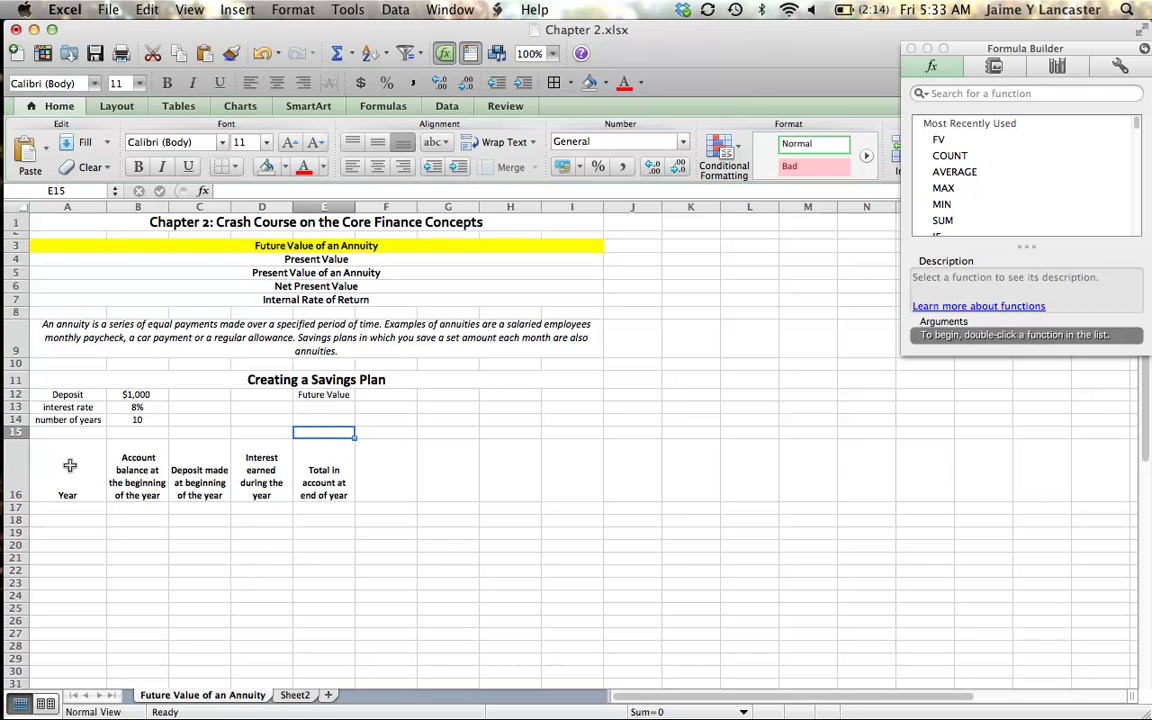
pyautogui.click(192, 462)
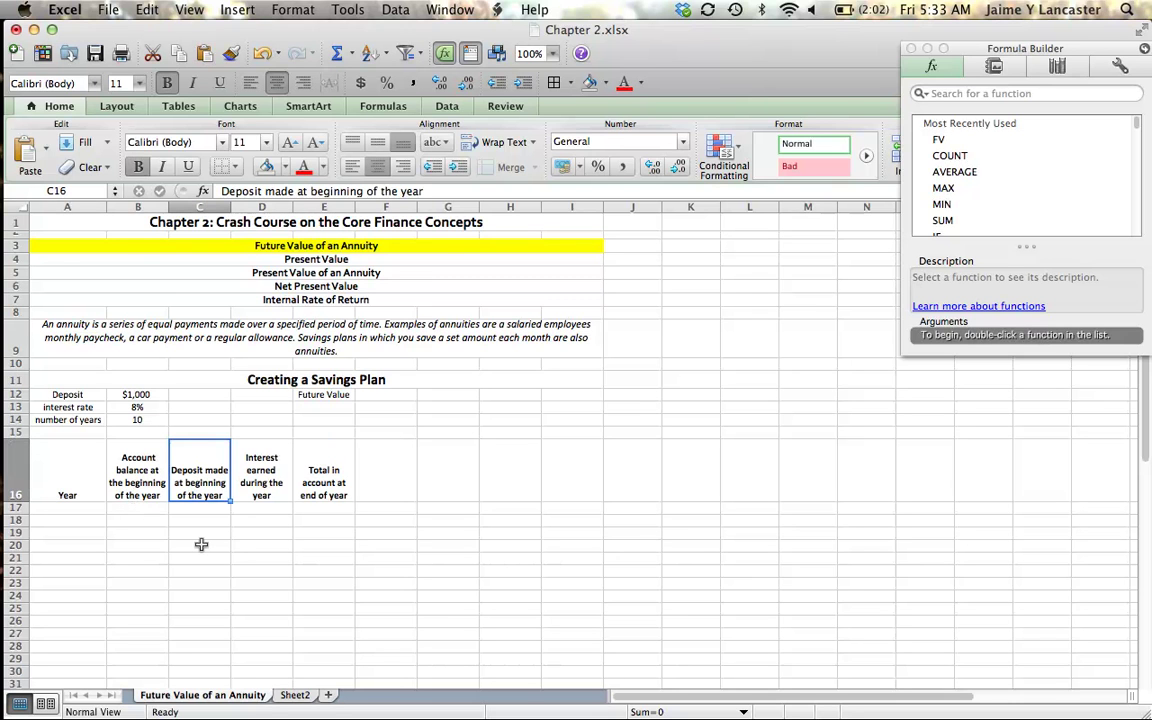
pyautogui.click(240, 460)
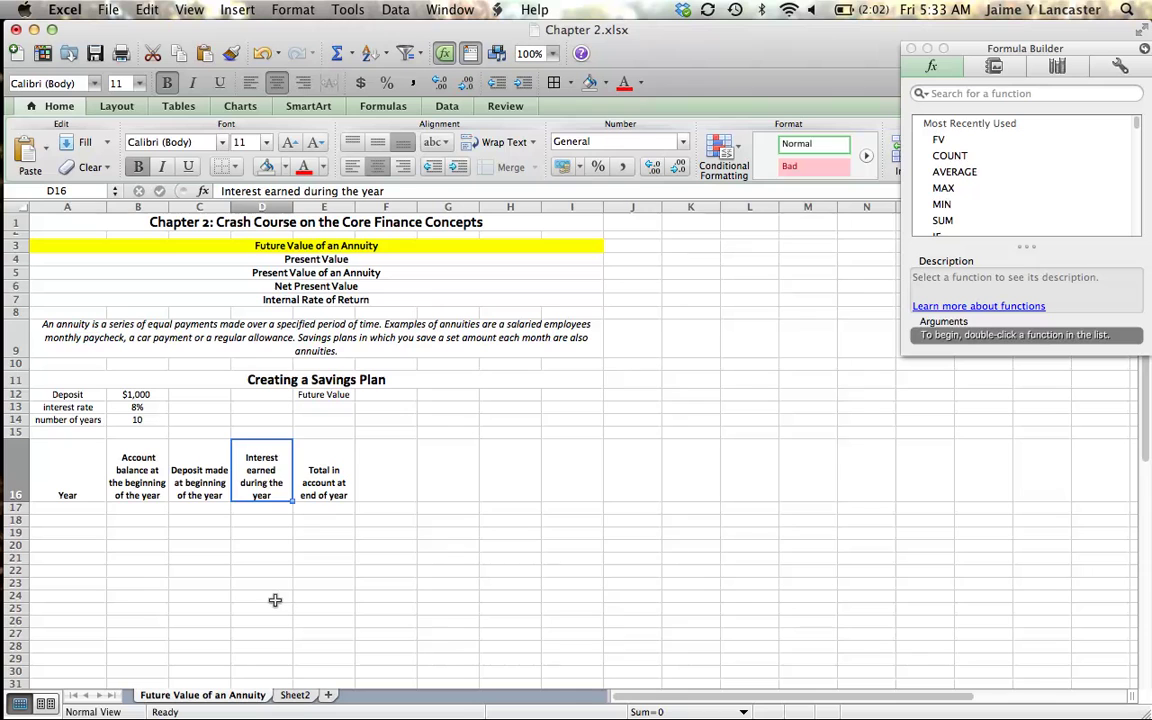
pyautogui.click(298, 444)
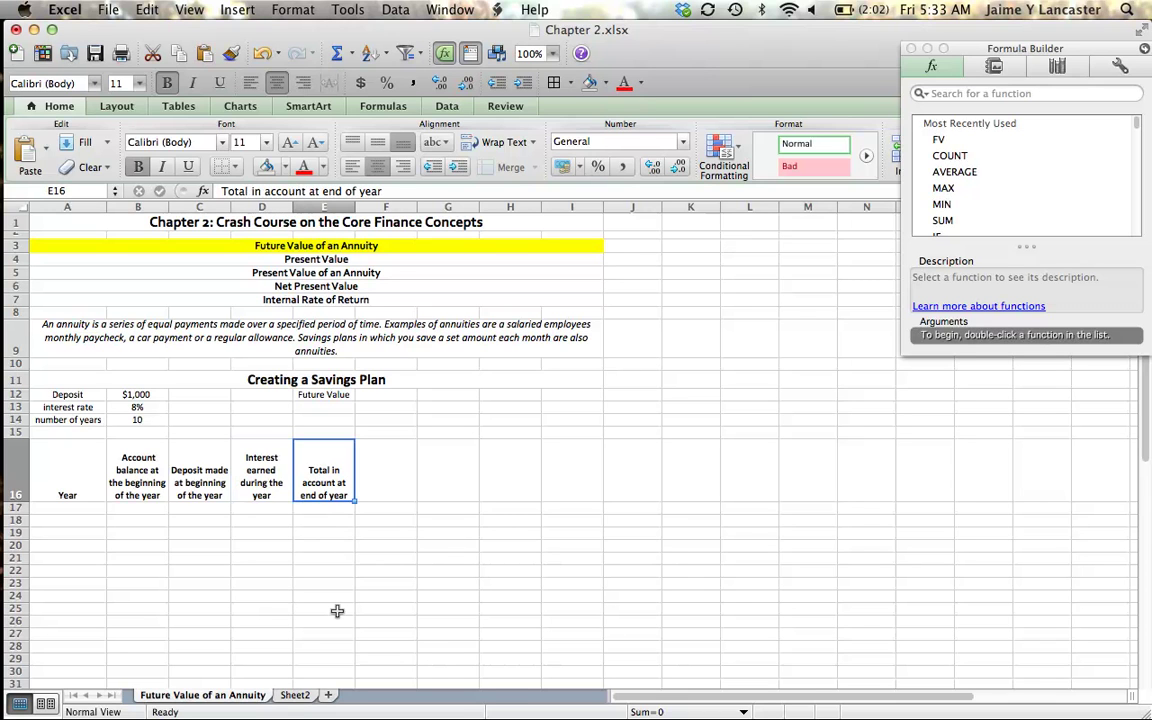
# - Number the Year column 1 to 10 by entering 1 in A17 and =A17+1 in A18, filled down to A26
pyautogui.click(60, 511)
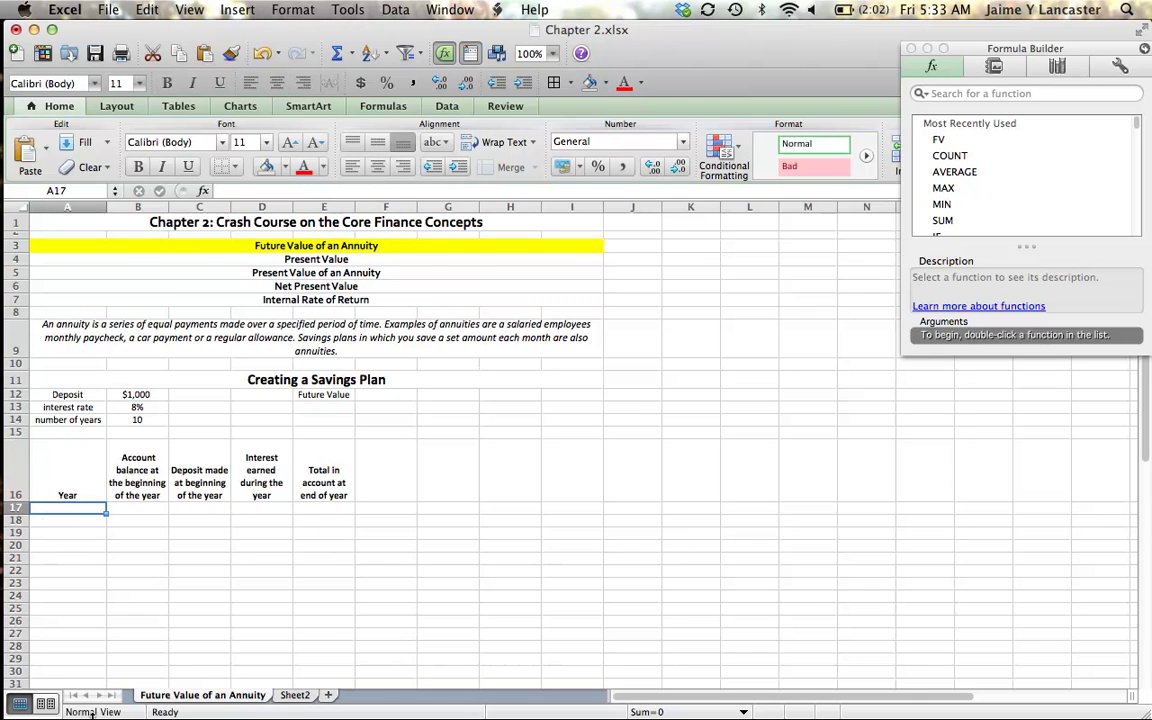
pyautogui.write('1')
pyautogui.press('Return')
pyautogui.write('=A17+1')
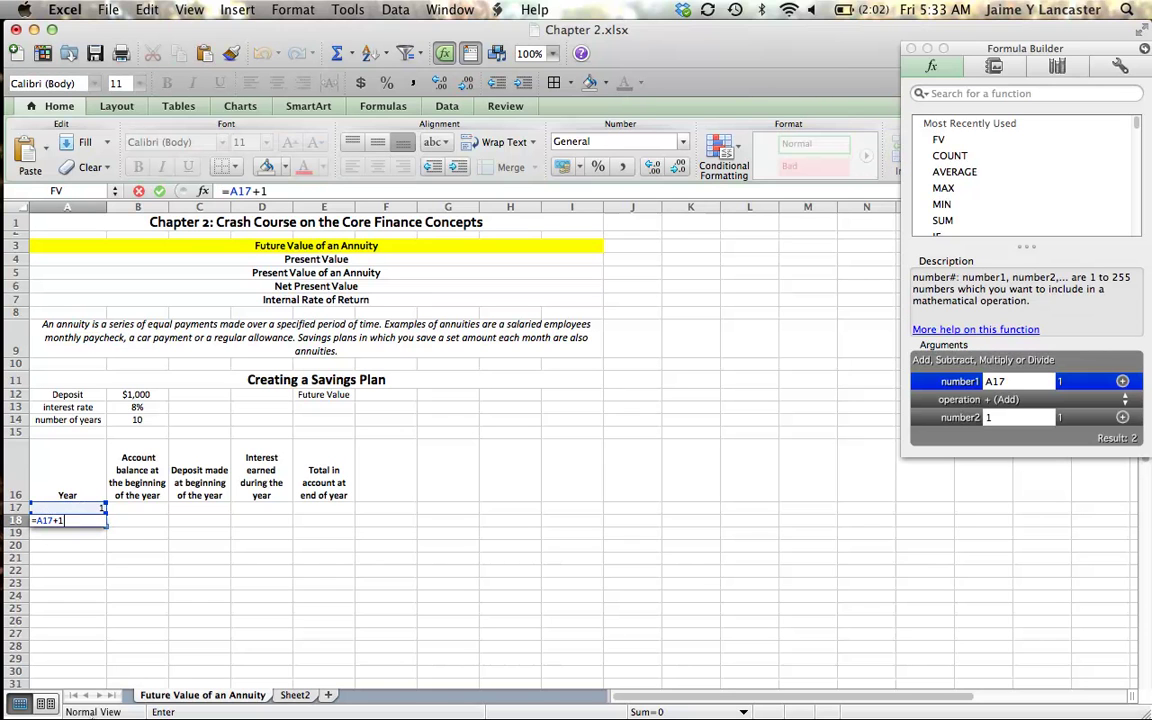
pyautogui.press('Return')
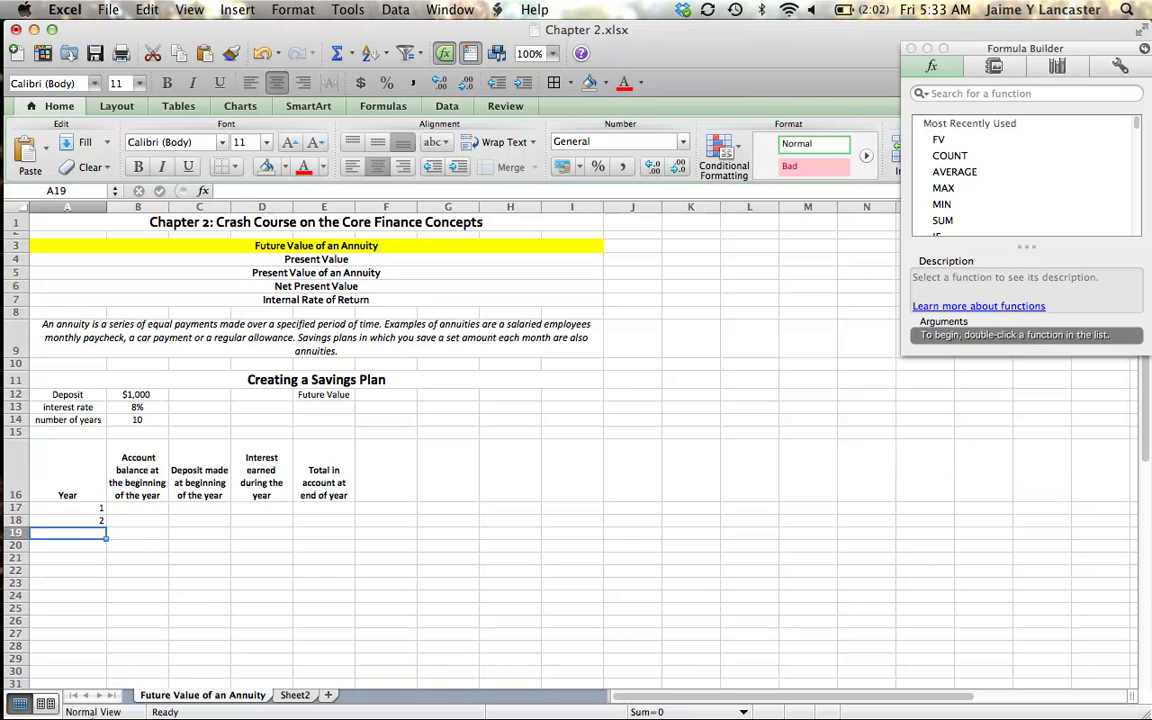
pyautogui.click(81, 524)
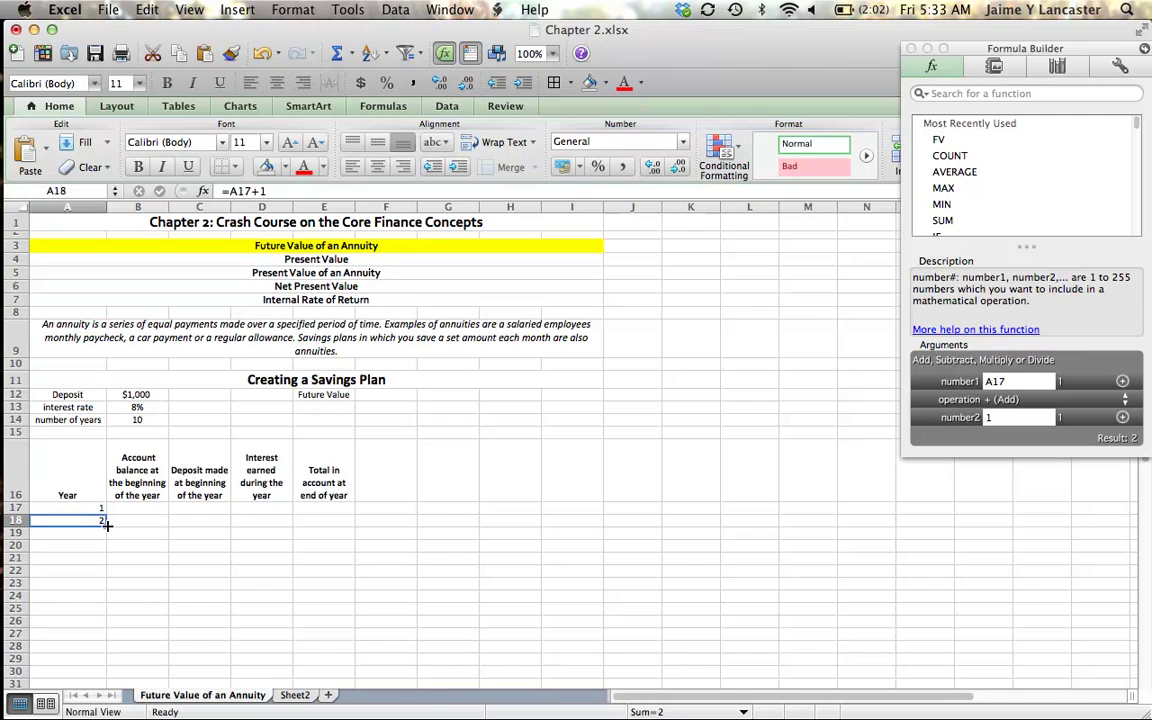
pyautogui.moveTo(106, 524); pyautogui.dragTo(100, 625)
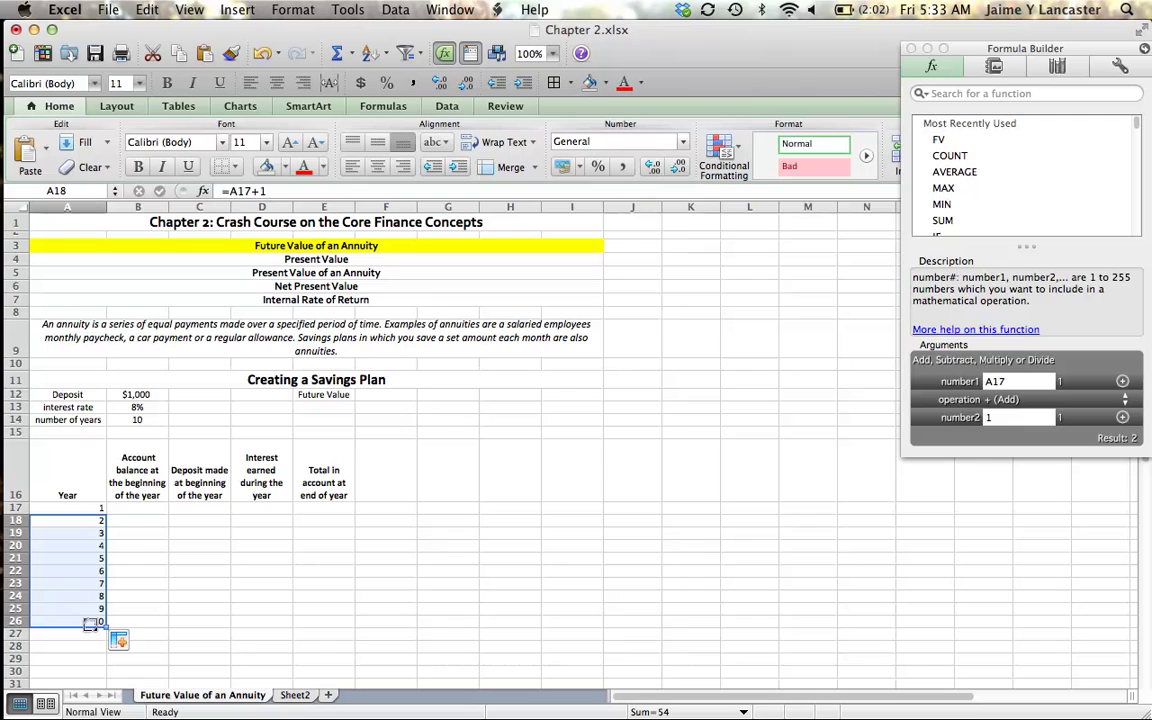
pyautogui.click(93, 657)
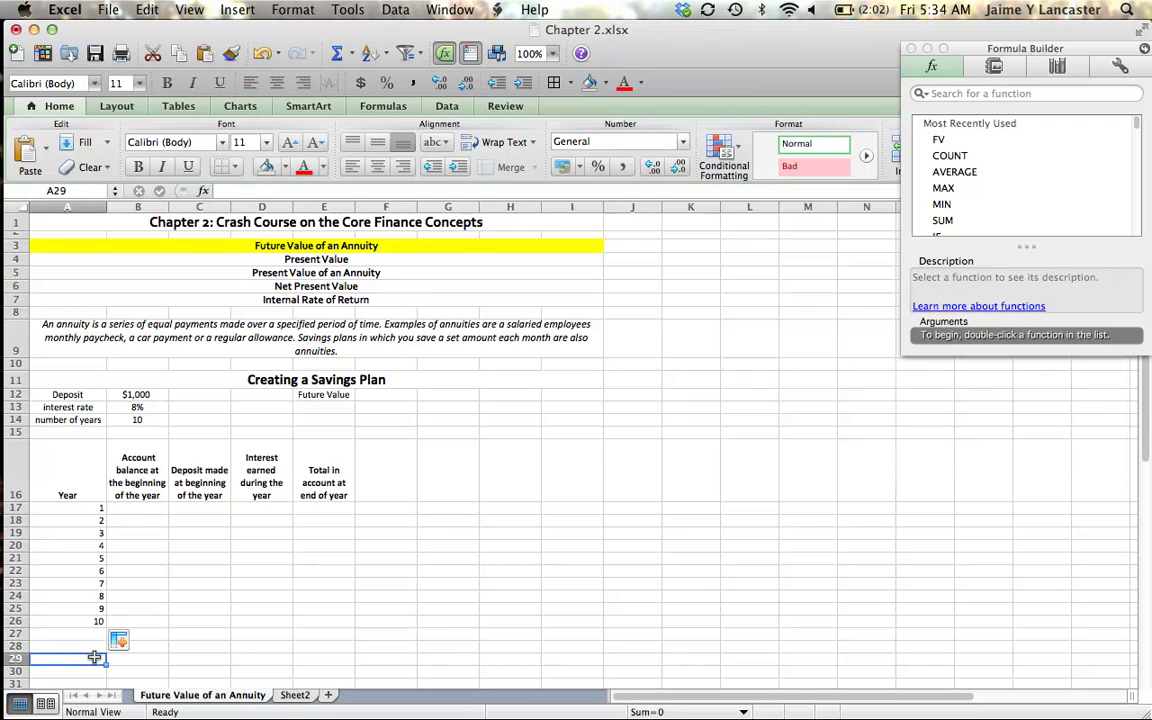
# - Enter a year 1 beginning balance of 0 in B17 and set its deposit in C17 to the absolute reference =$B$12
pyautogui.click(131, 508)
pyautogui.write('0')
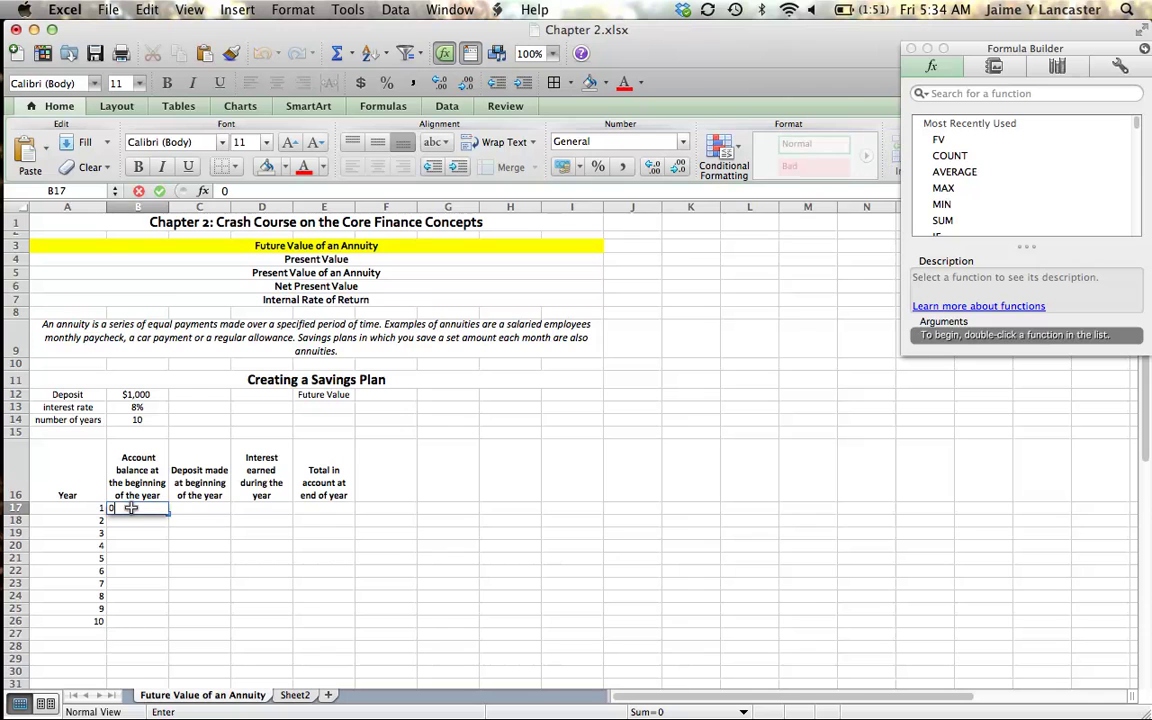
pyautogui.click(192, 512)
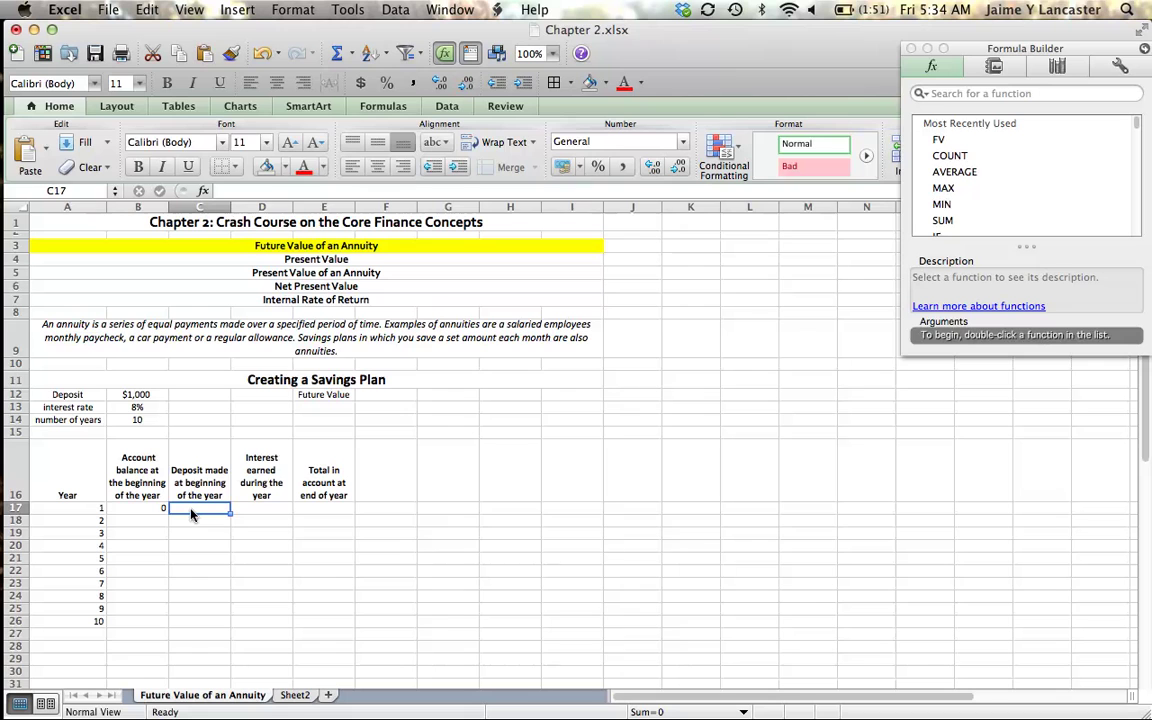
pyautogui.write('=')
pyautogui.click(135, 396)
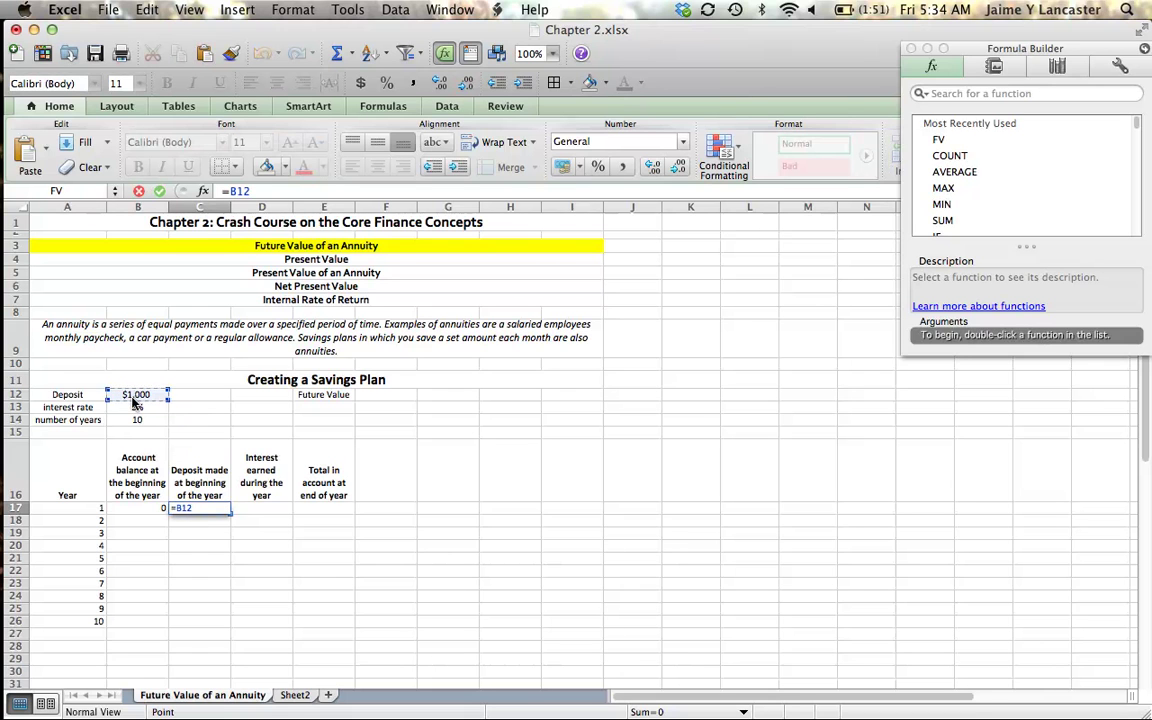
pyautogui.press('F4')
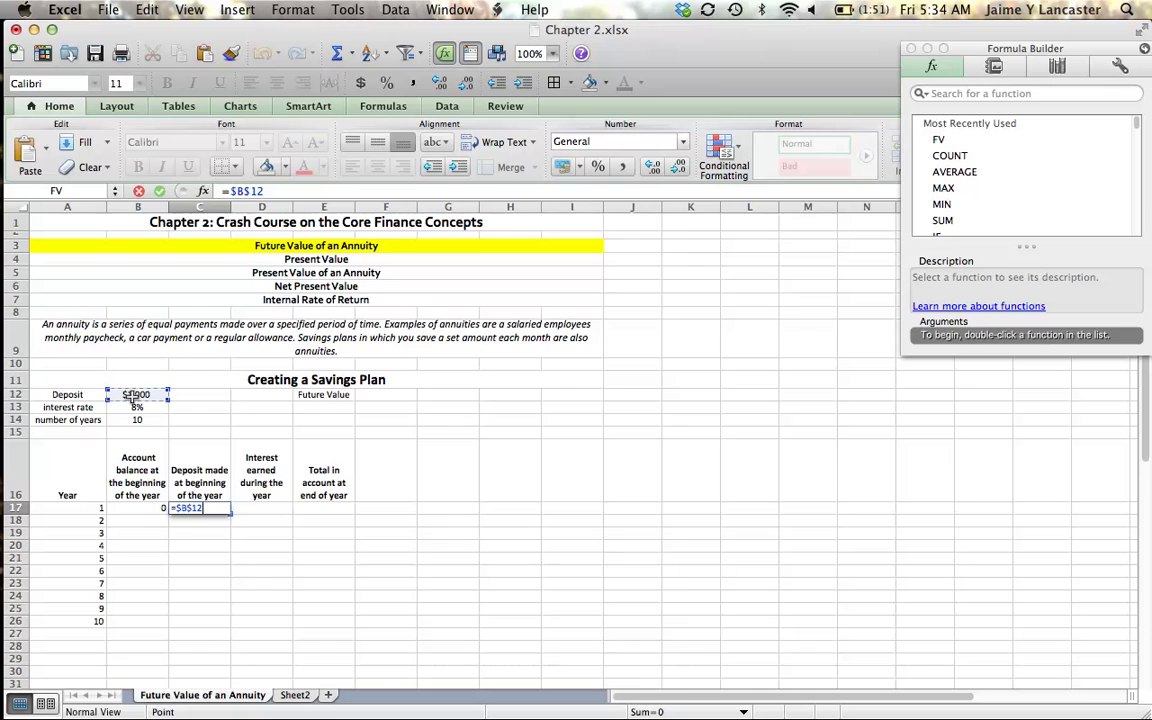
pyautogui.press('Return')
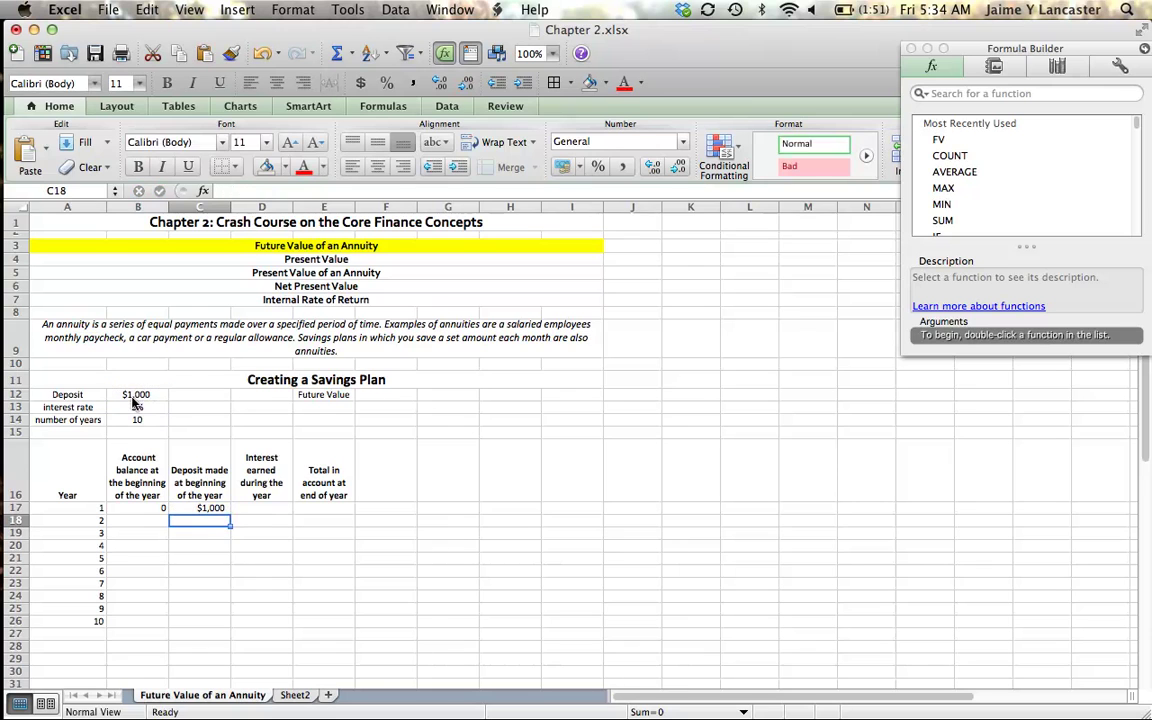
# - Calculate the interest earned in year 1 in D17 with the formula =C17*$B$13
pyautogui.click(267, 511)
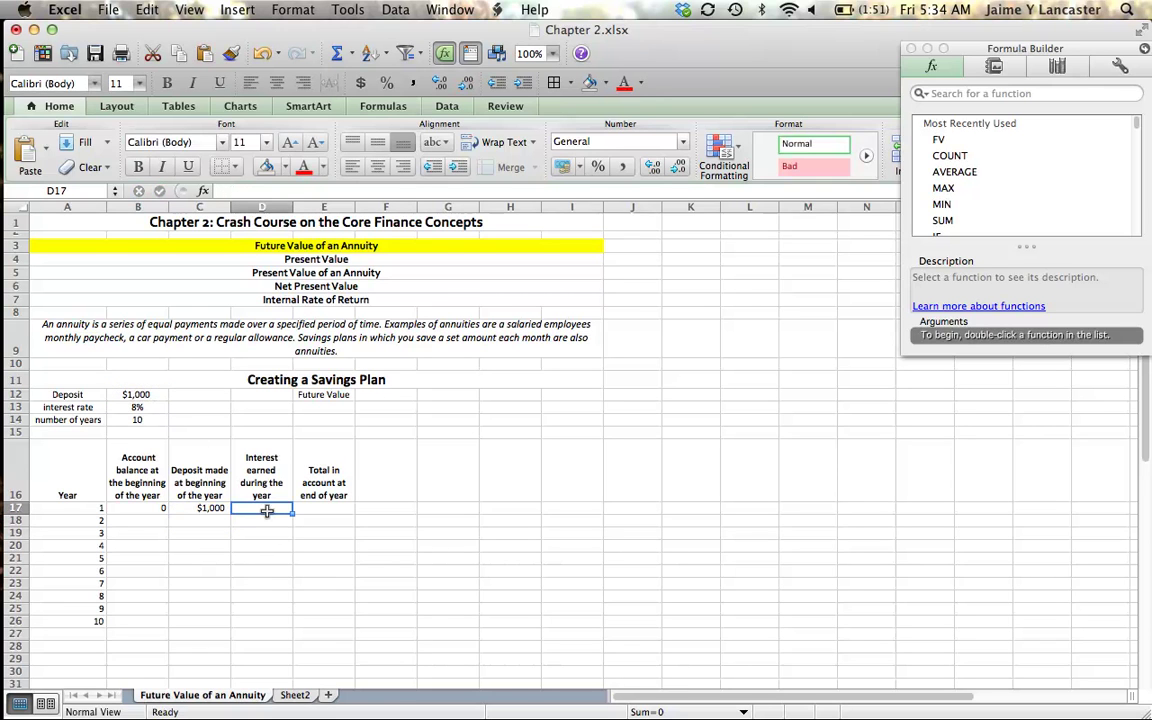
pyautogui.write('=')
pyautogui.click(204, 510)
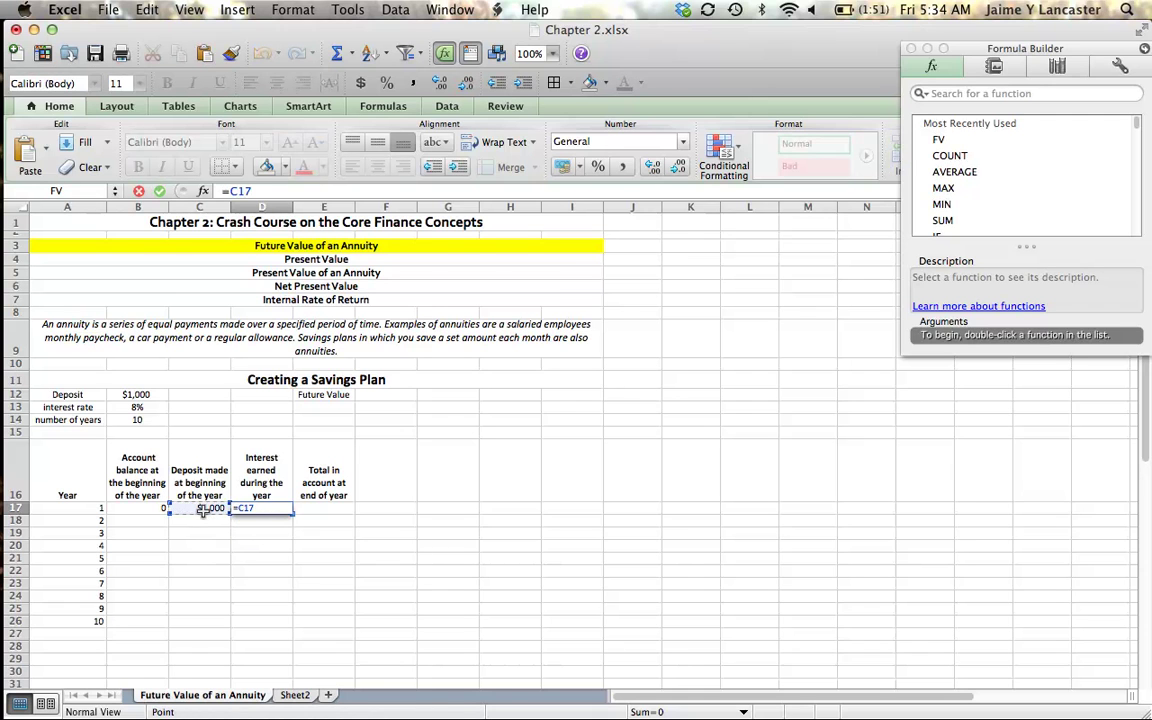
pyautogui.write('*')
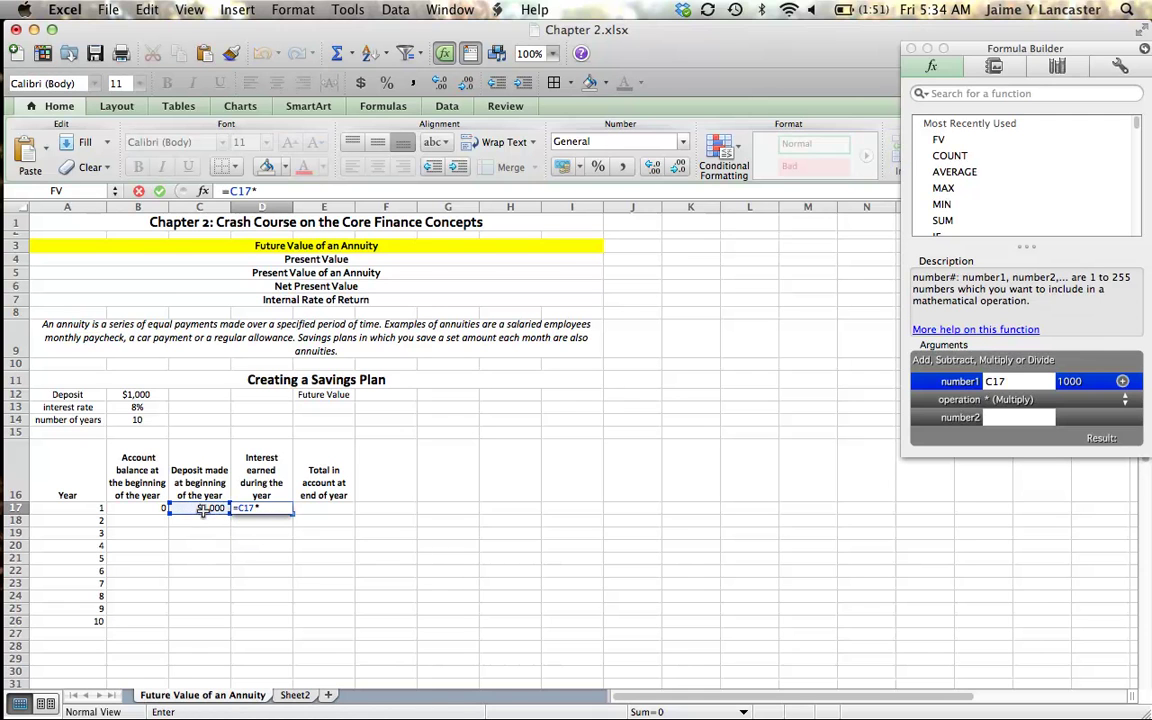
pyautogui.click(133, 408)
pyautogui.press('super+t')
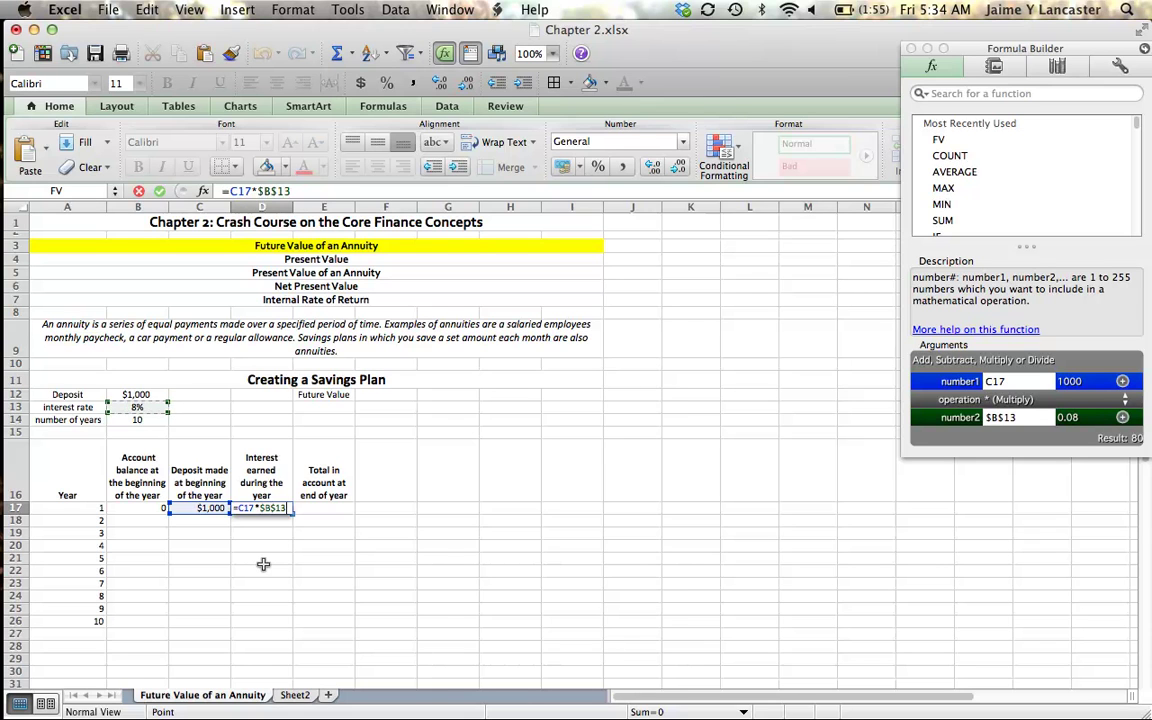
pyautogui.press('Return')
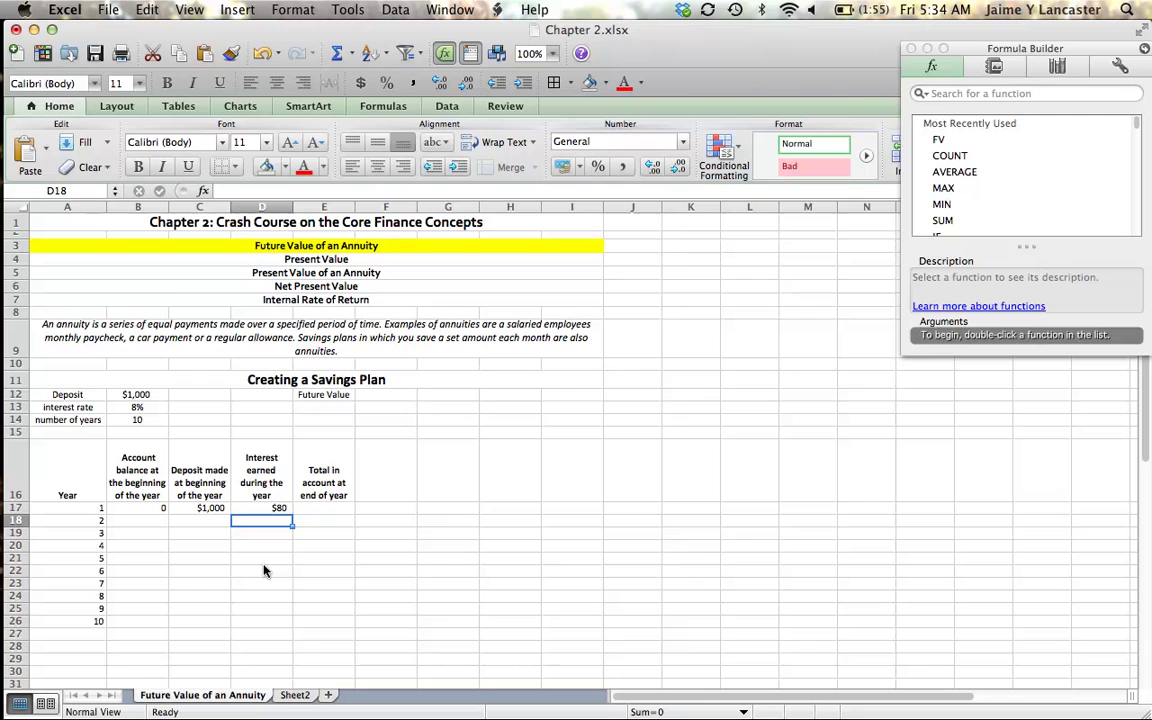
# - Calculate the year 1 end-of-year total in E17 with the formula =B17+C17+D17
pyautogui.click(340, 509)
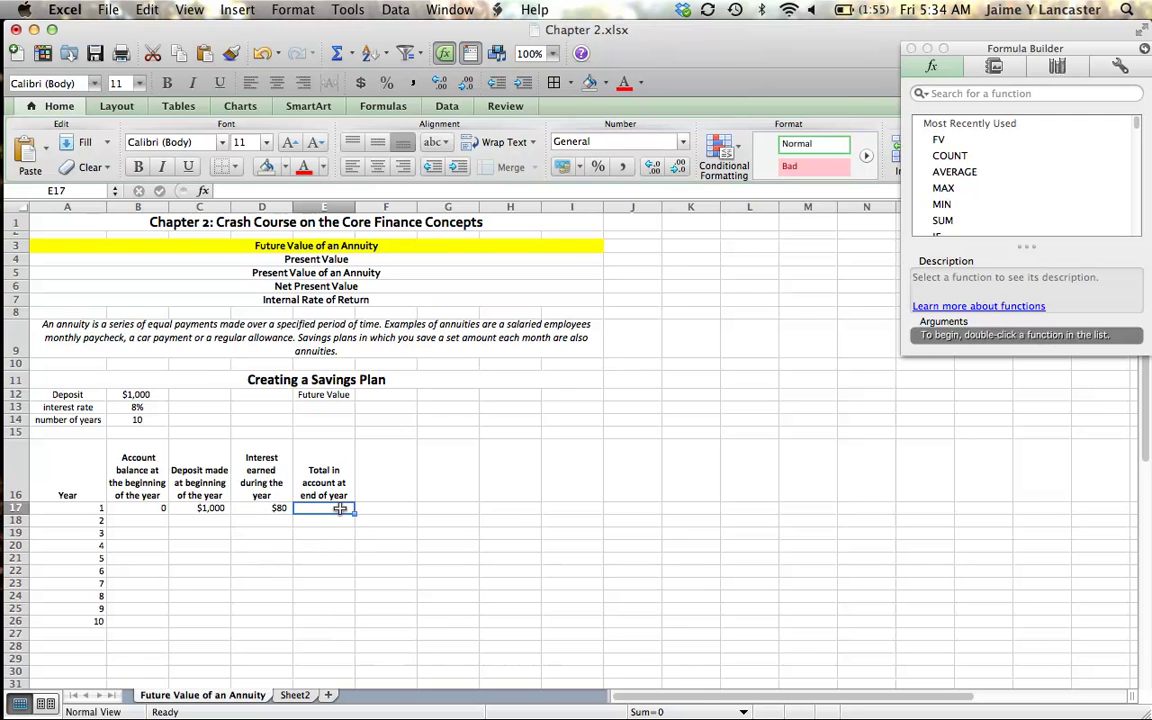
pyautogui.write('=')
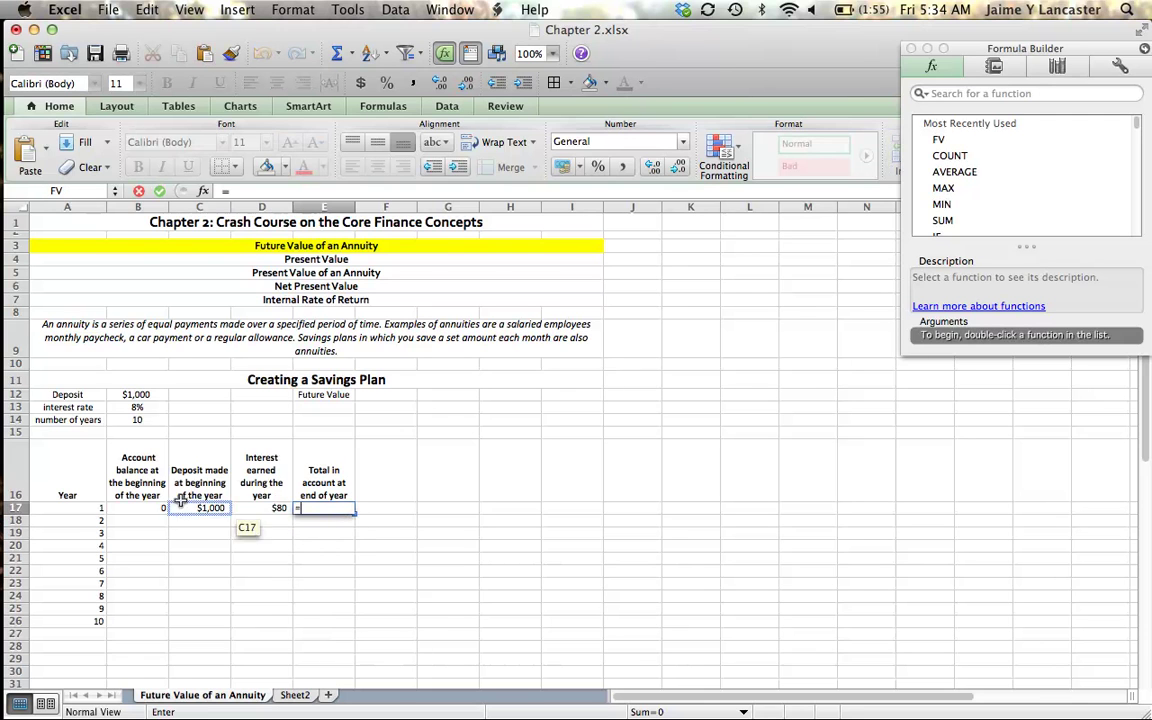
pyautogui.click(141, 508)
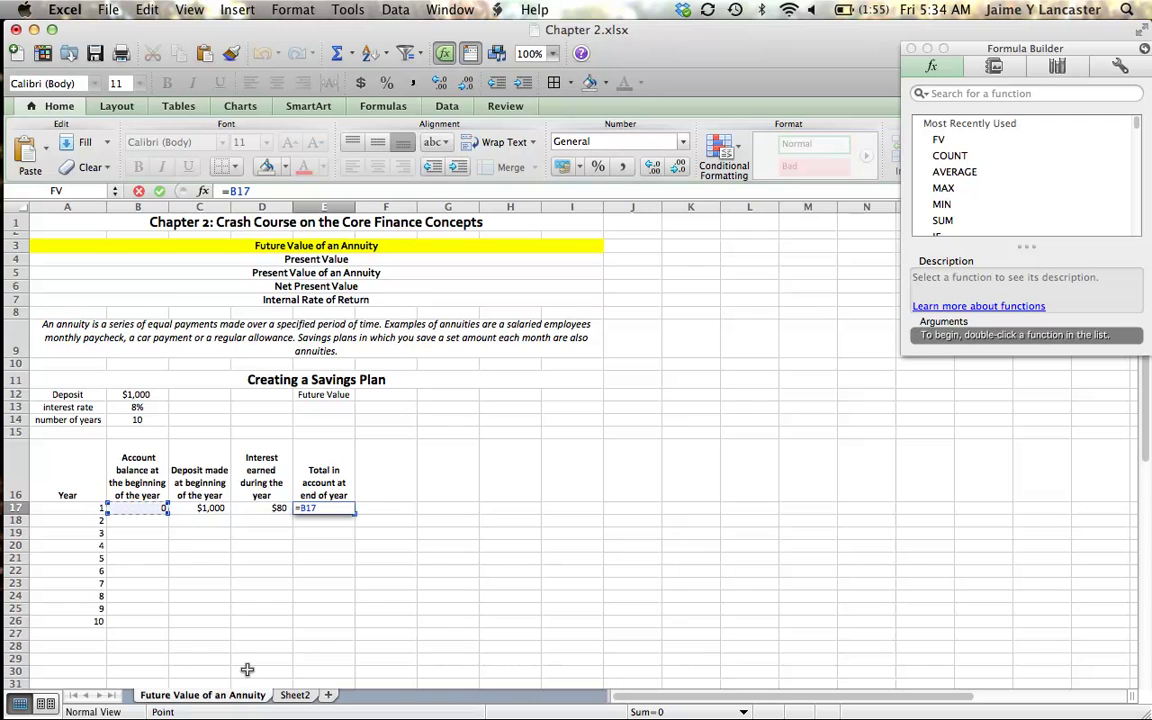
pyautogui.write('+')
pyautogui.click(205, 509)
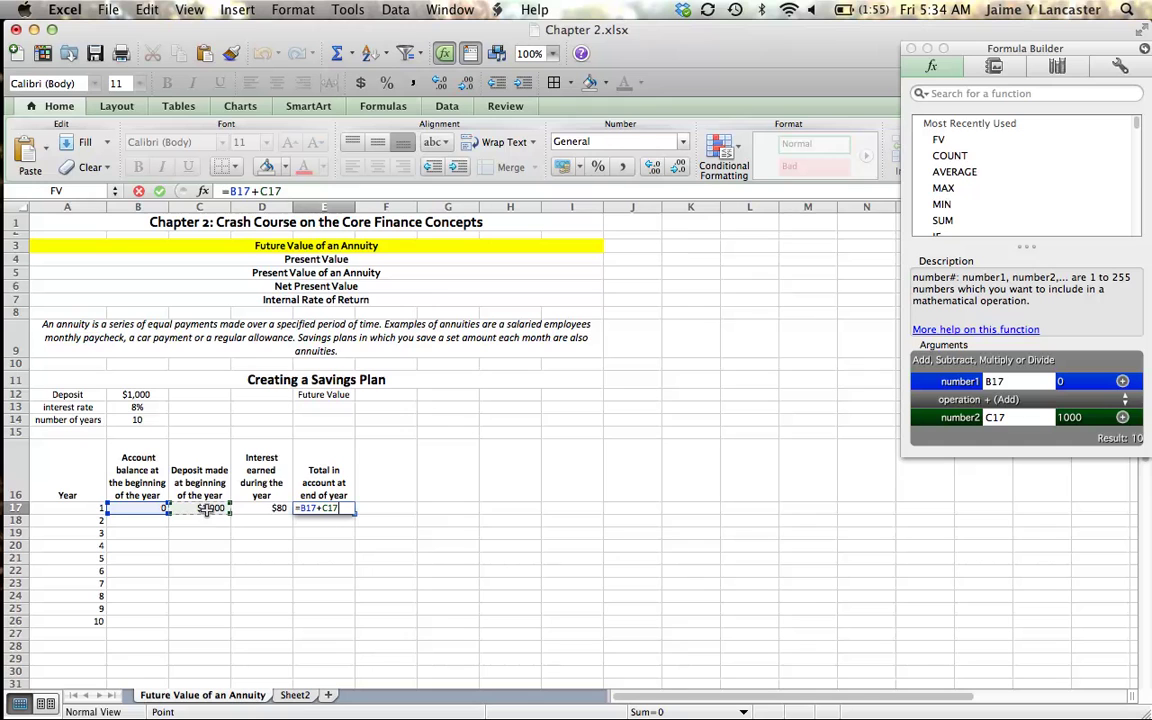
pyautogui.write('+')
pyautogui.click(258, 510)
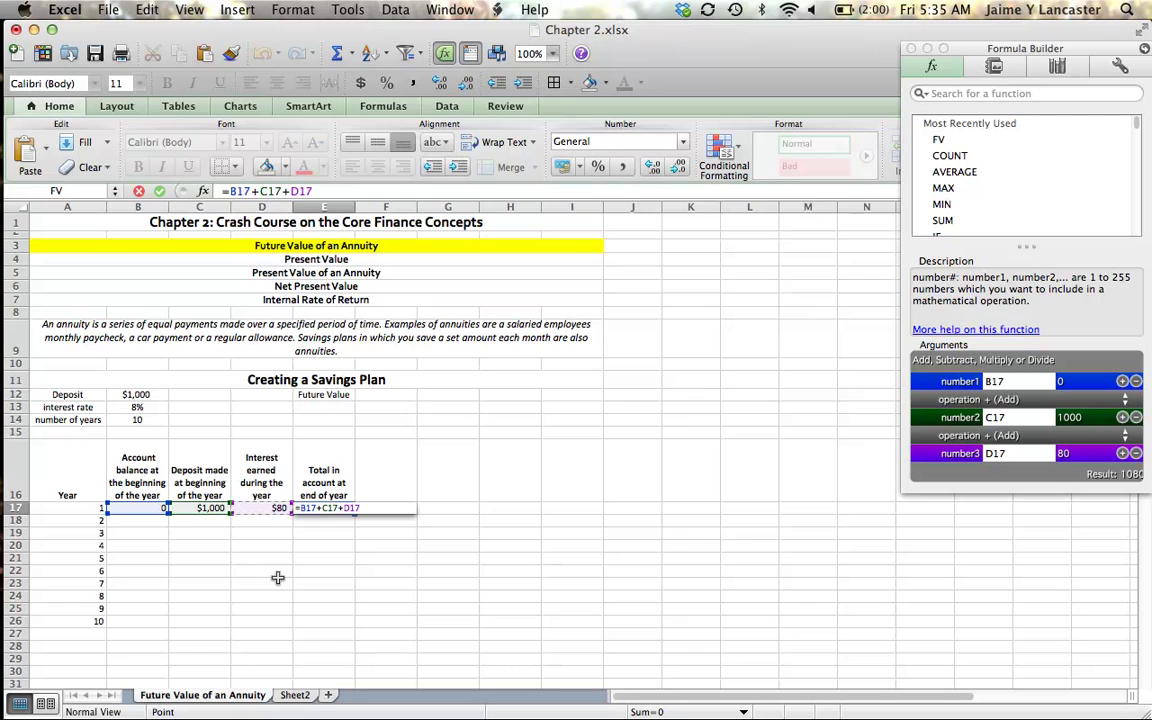
pyautogui.press('Return')
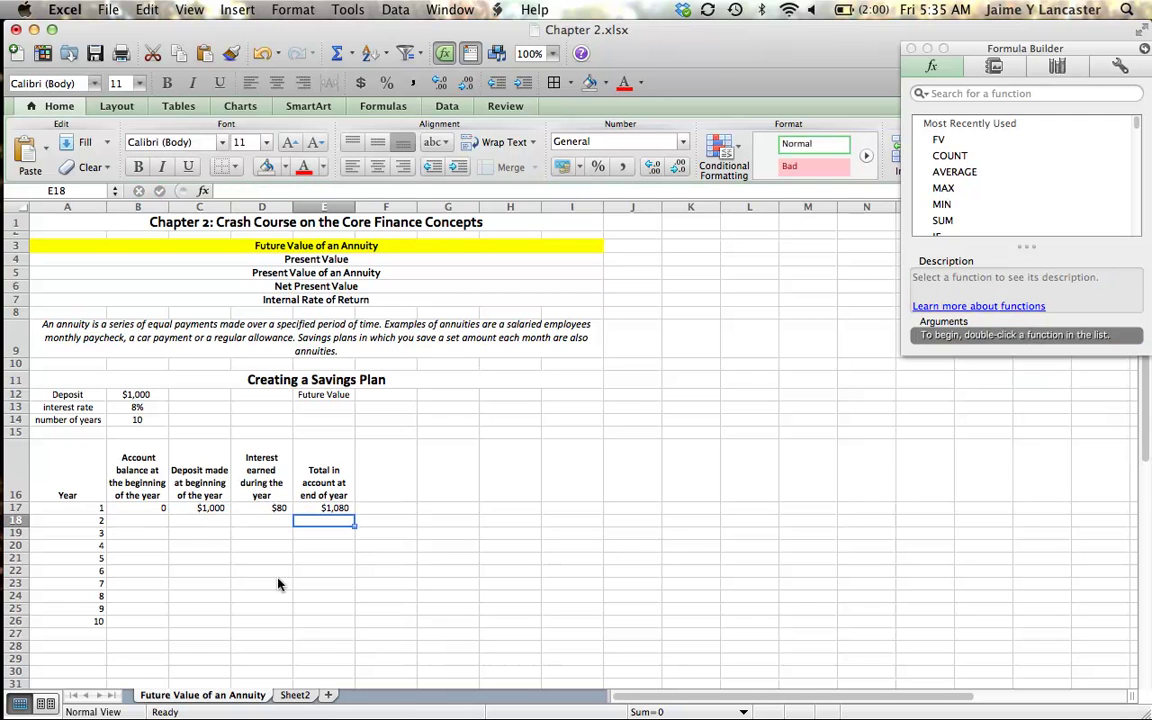
# - Set the year 2 beginning balance in B18 to the previous year's ending total with =E17
pyautogui.click(140, 521)
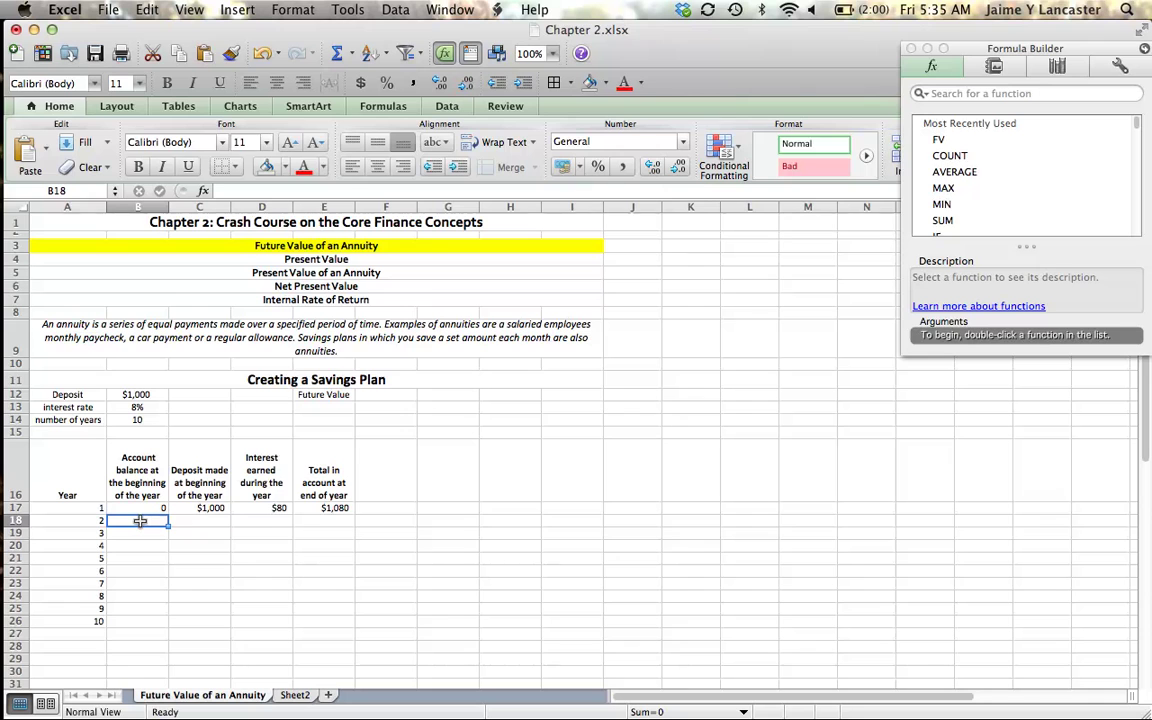
pyautogui.write('=')
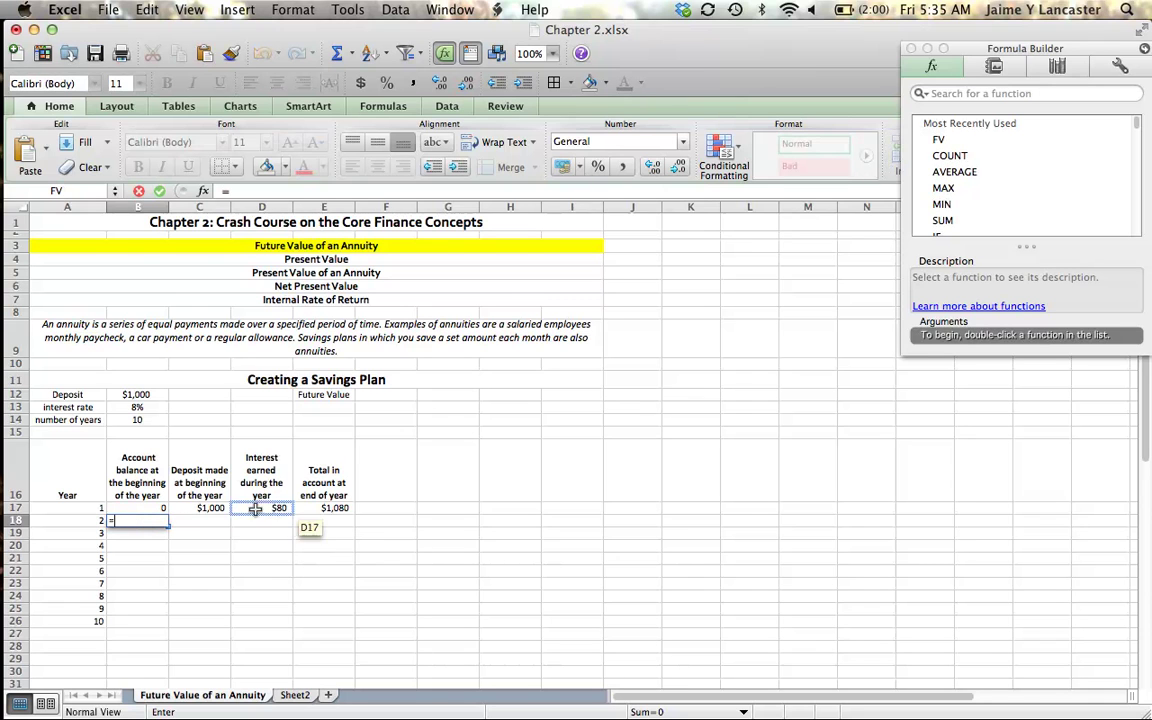
pyautogui.click(322, 509)
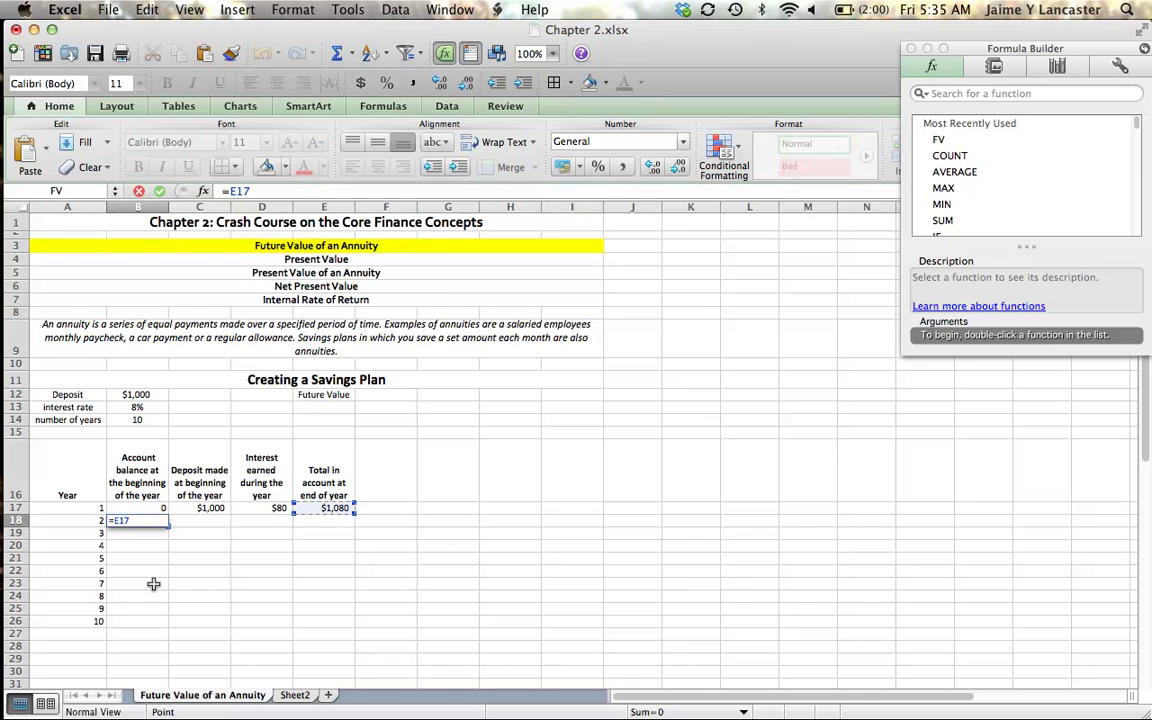
pyautogui.press('Return')
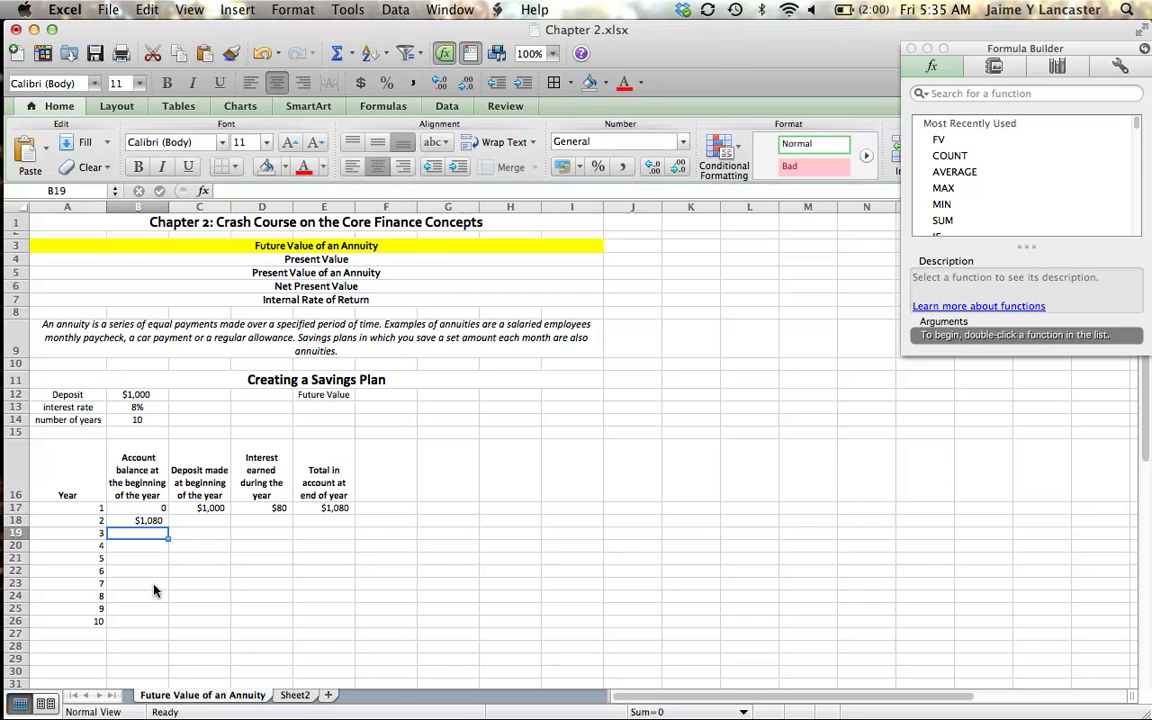
# - Set the year 2 deposit in C18 to the absolute reference =$B$12
pyautogui.click(199, 518)
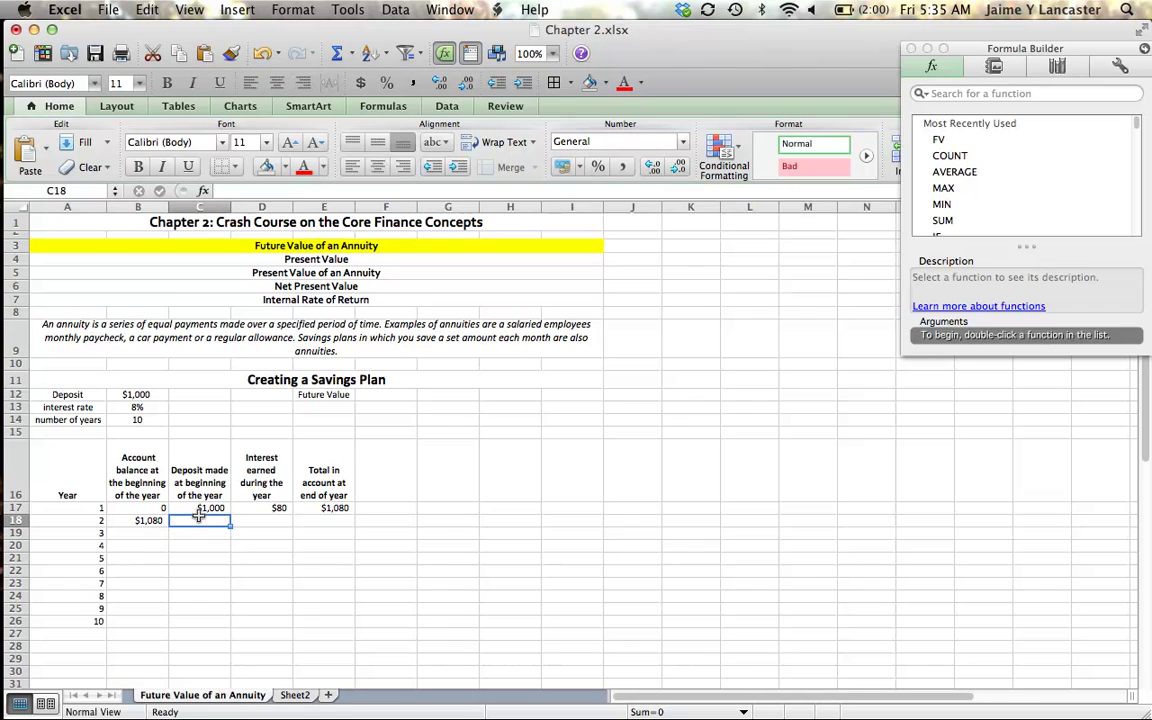
pyautogui.write('=')
pyautogui.click(138, 396)
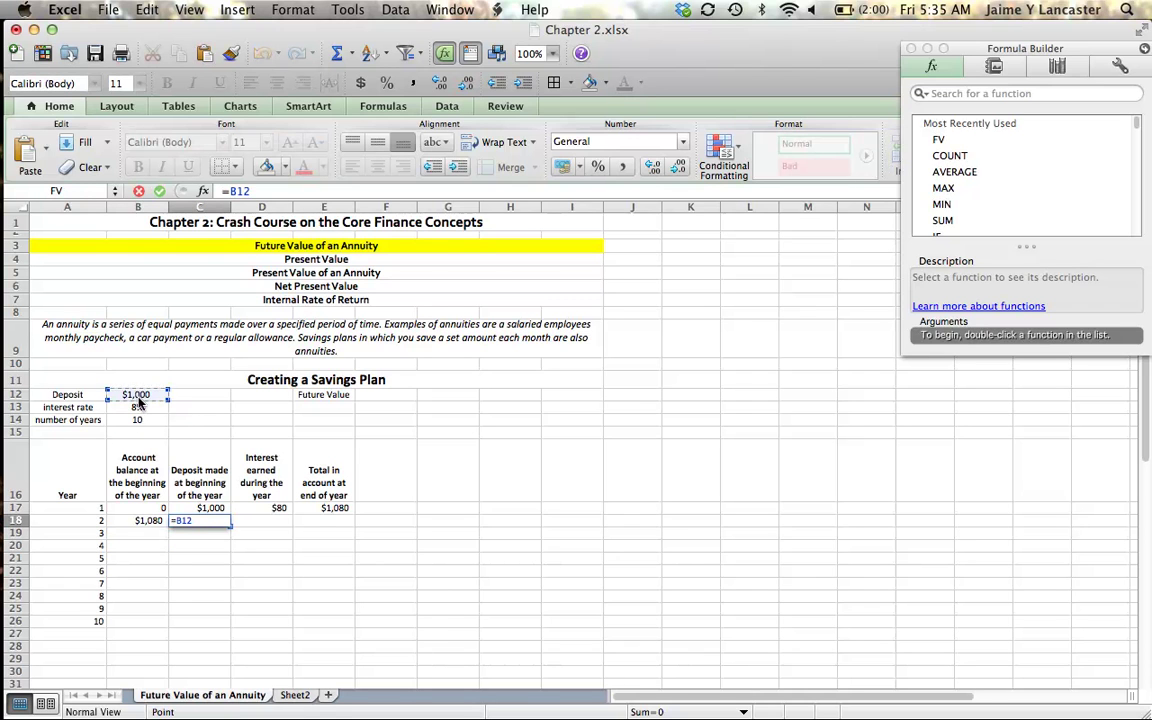
pyautogui.press('super+t')
pyautogui.press('Return')
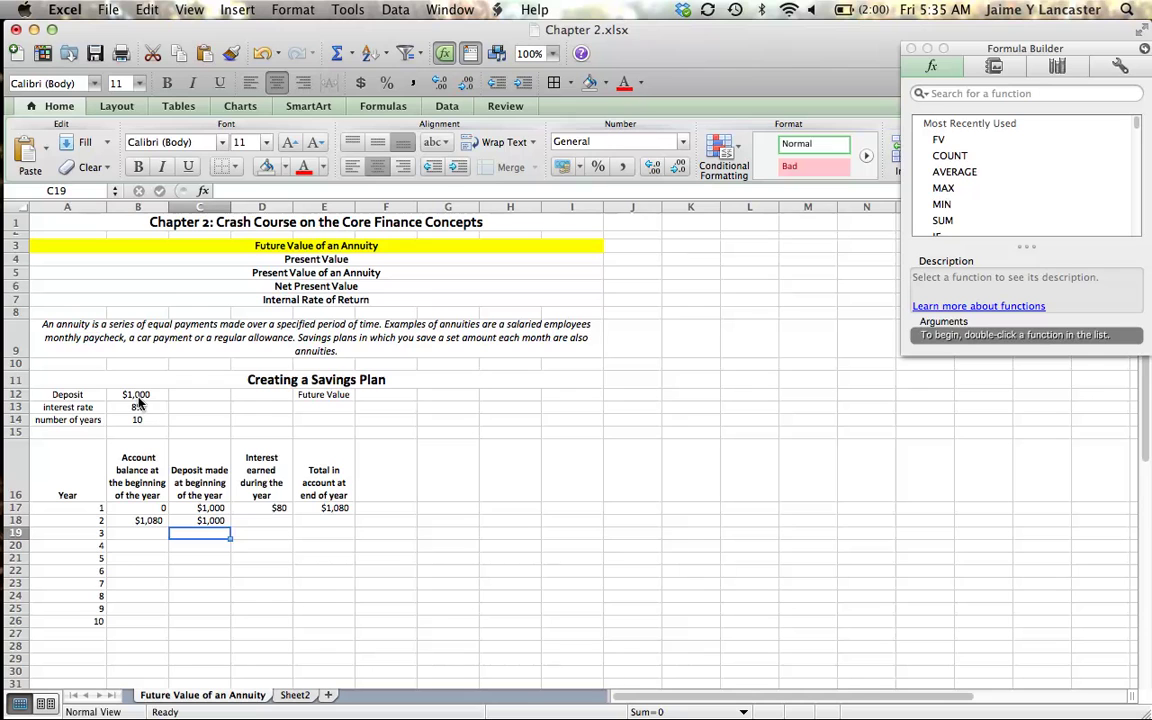
# - Calculate the interest earned in year 2 in D18 with the formula =(B18+C18)*$B$13
pyautogui.click(266, 522)
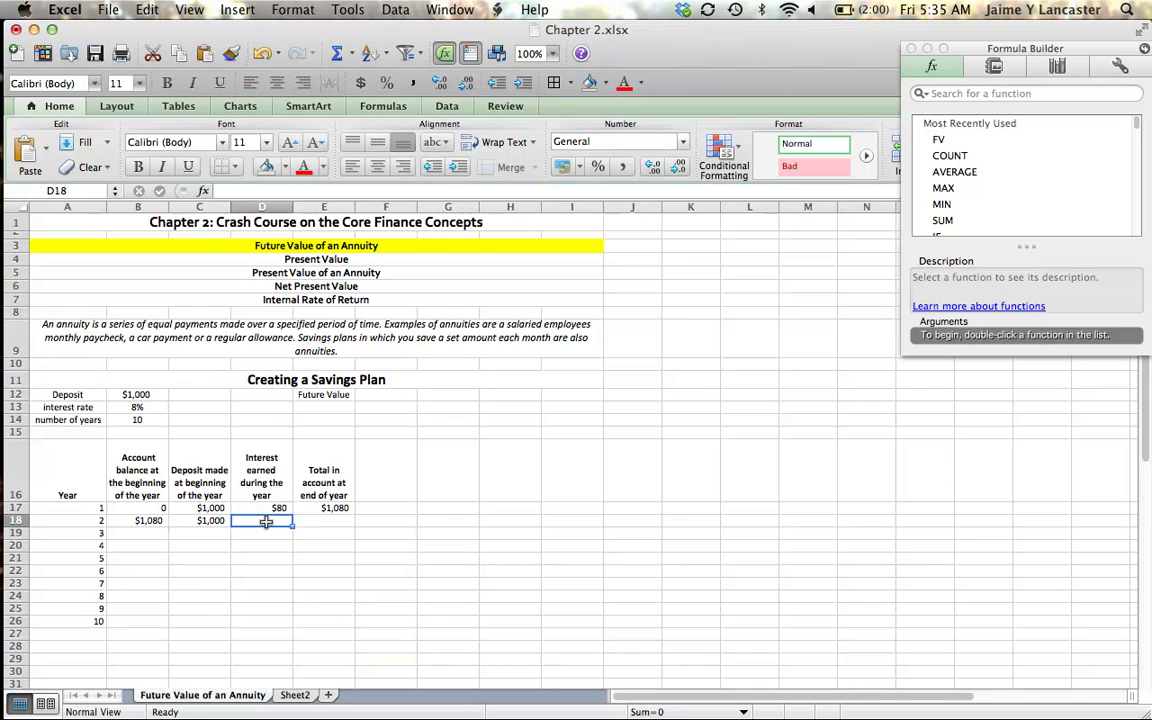
pyautogui.write('=')
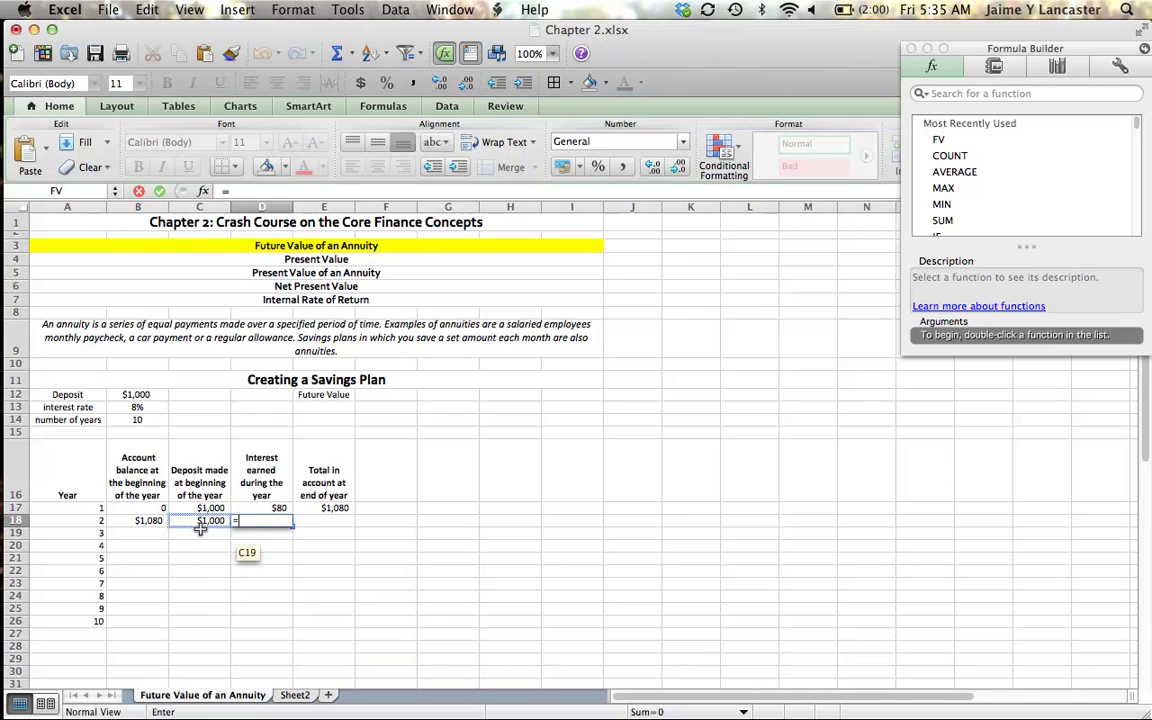
pyautogui.click(150, 521)
pyautogui.write('+')
pyautogui.click(192, 521)
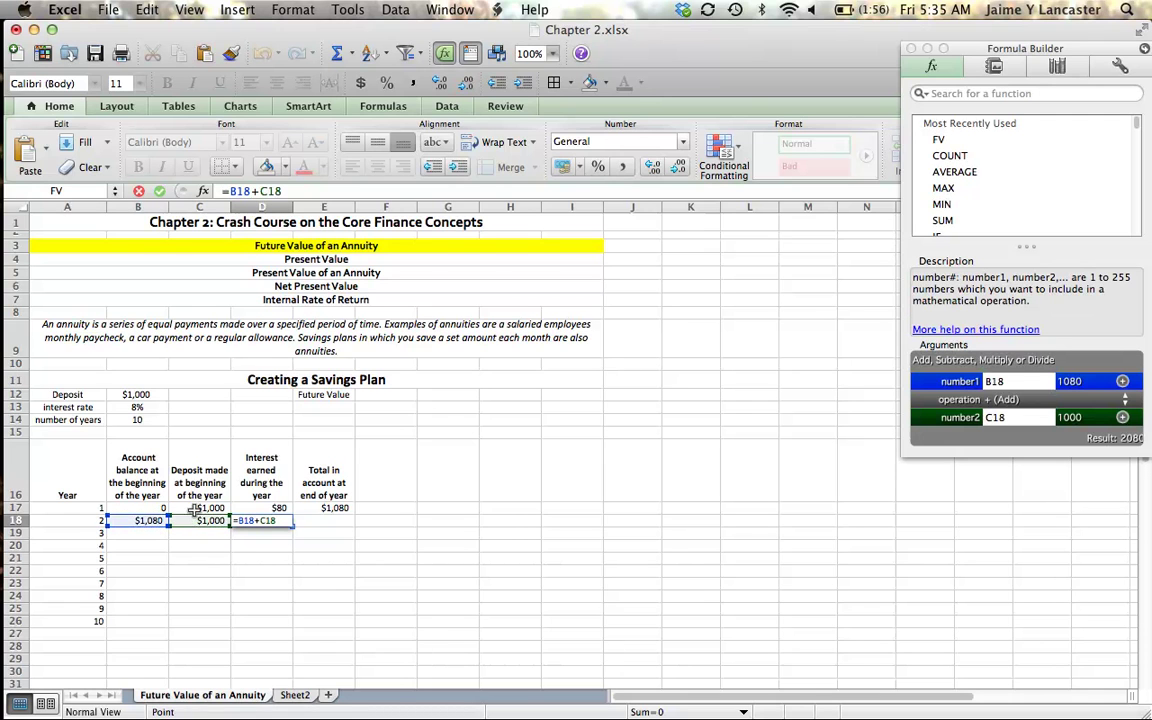
pyautogui.click(230, 191)
pyautogui.write('(')
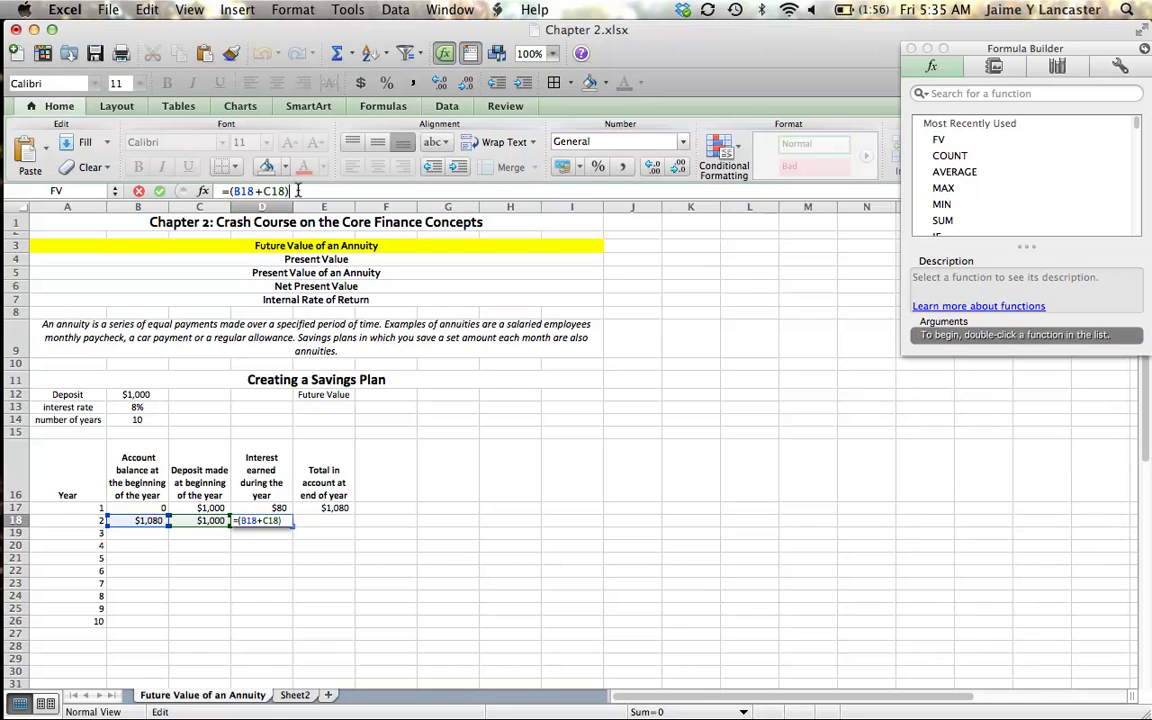
pyautogui.write('*')
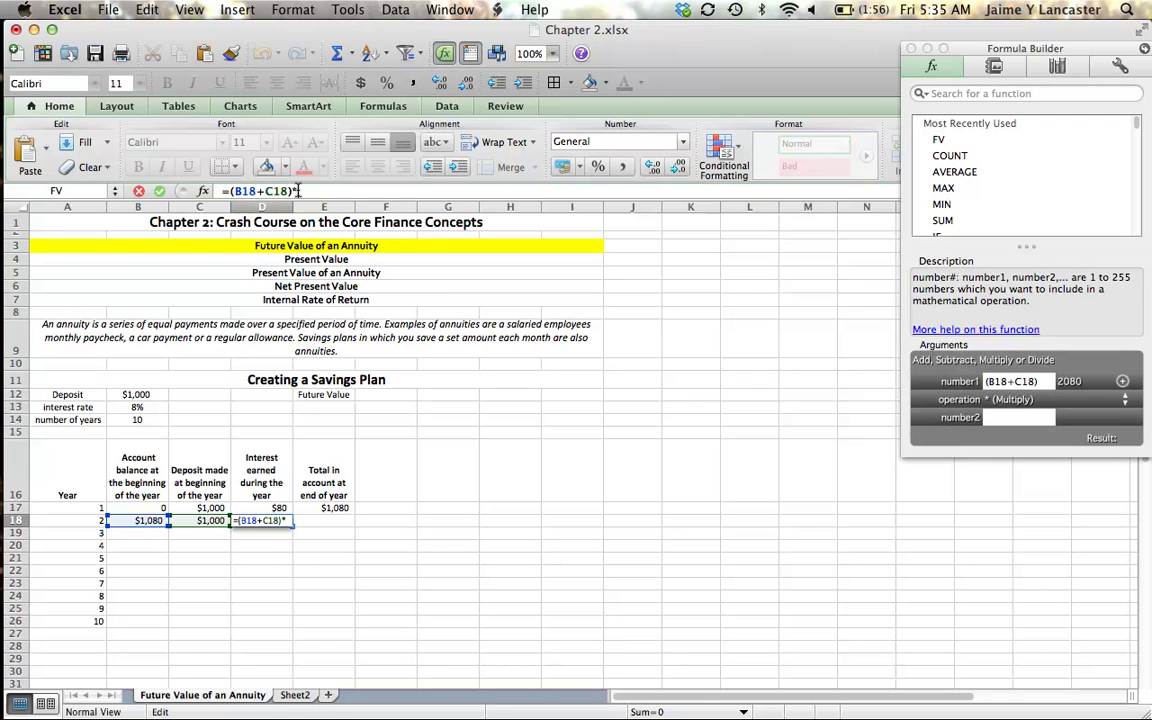
pyautogui.click(138, 407)
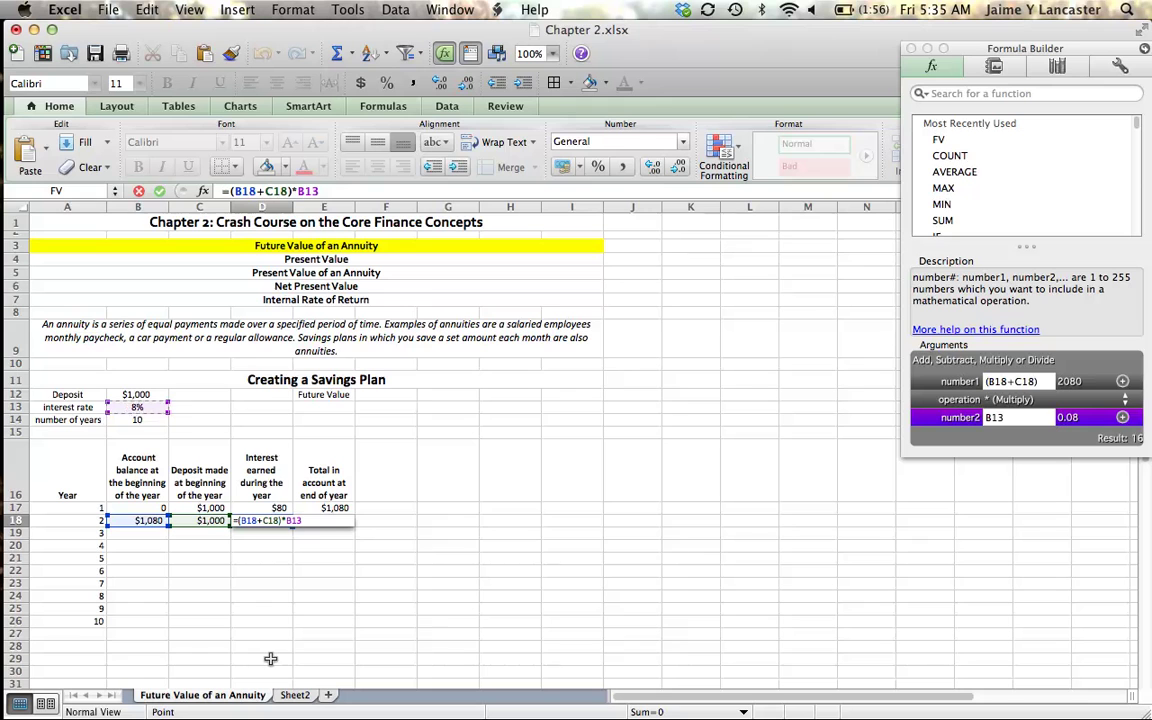
pyautogui.click(293, 521)
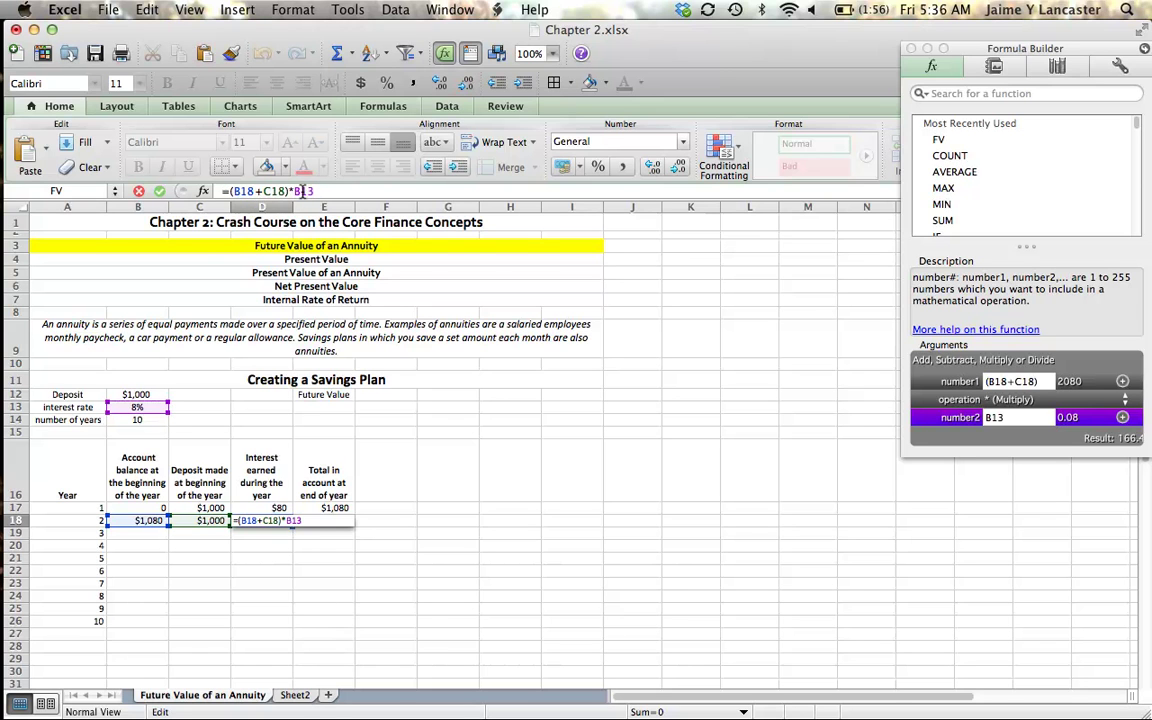
pyautogui.click(299, 191)
pyautogui.press('super+t')
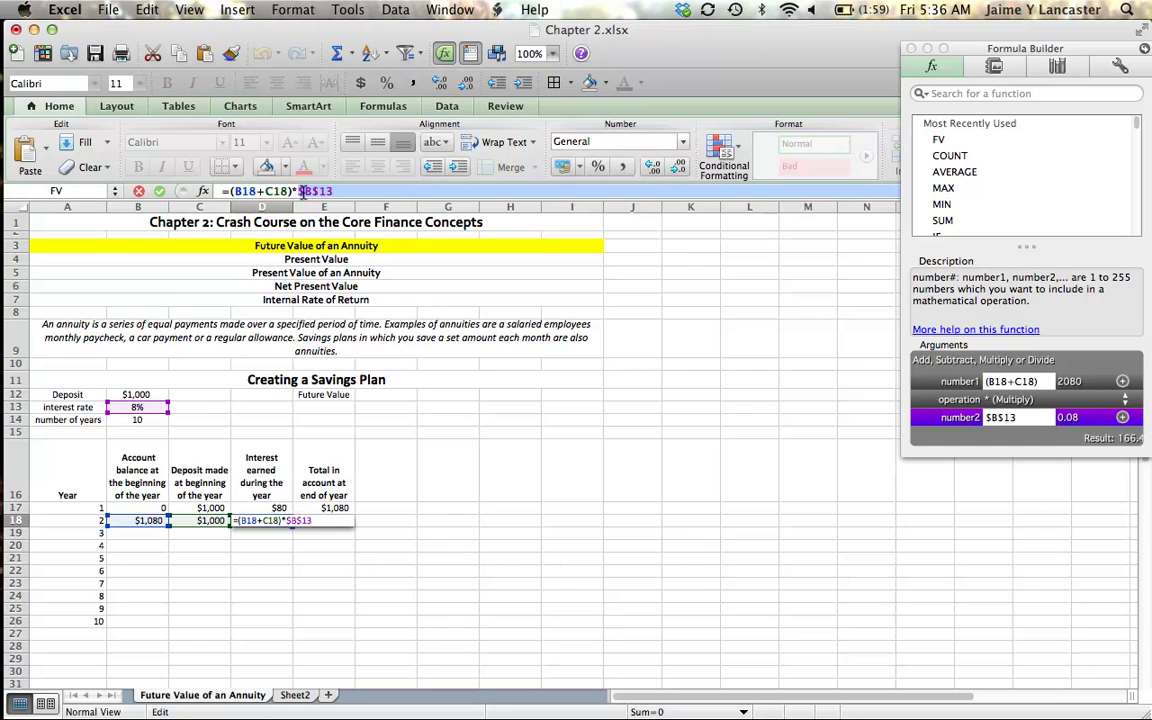
pyautogui.press('Return')
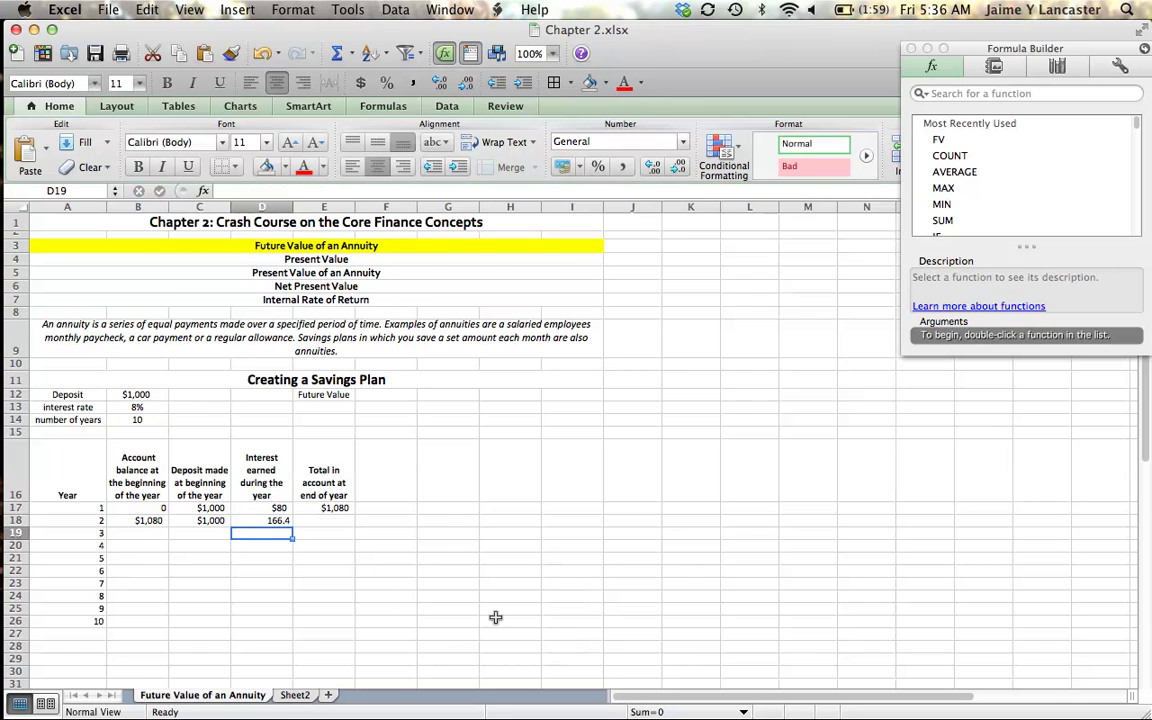
# - Calculate the year 2 end-of-year total in E18 with the formula =B18+C18+D18
pyautogui.click(340, 521)
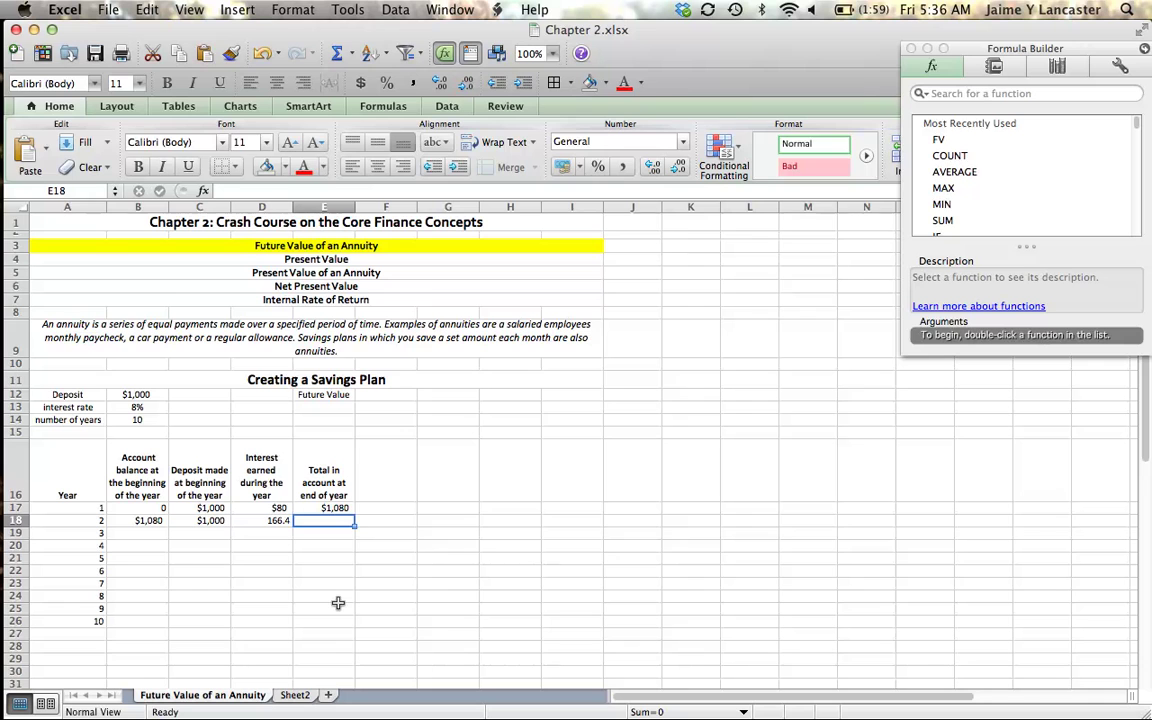
pyautogui.write('=')
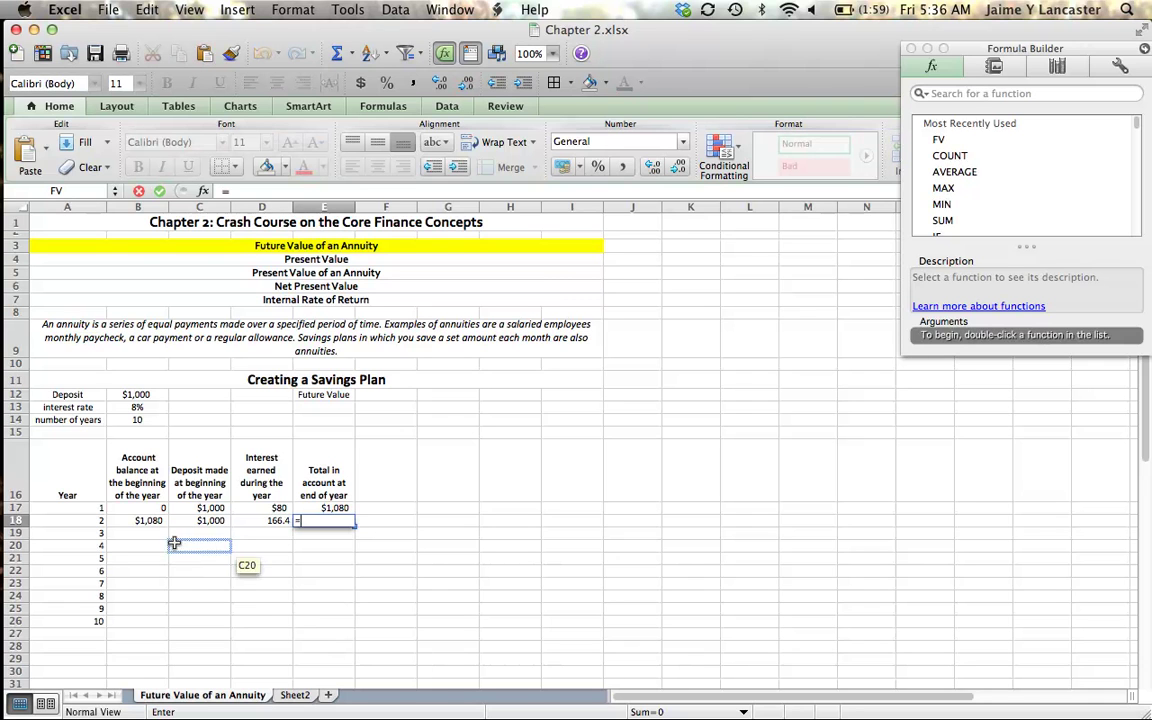
pyautogui.click(145, 521)
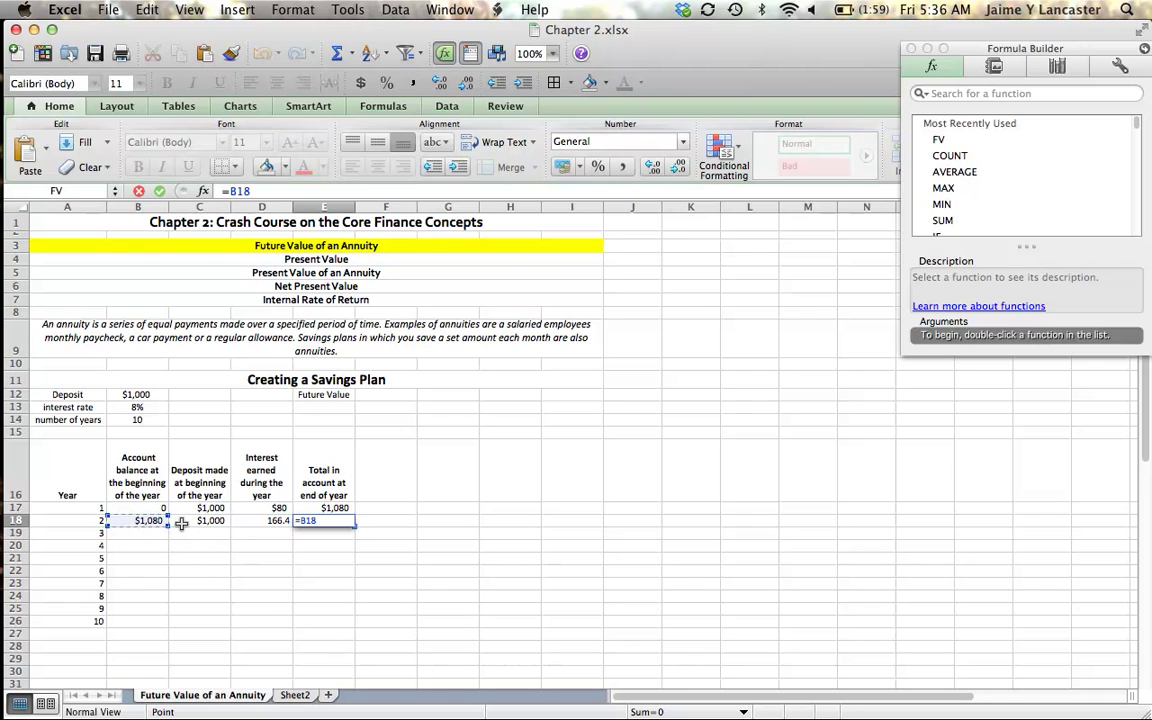
pyautogui.write('+')
pyautogui.click(195, 521)
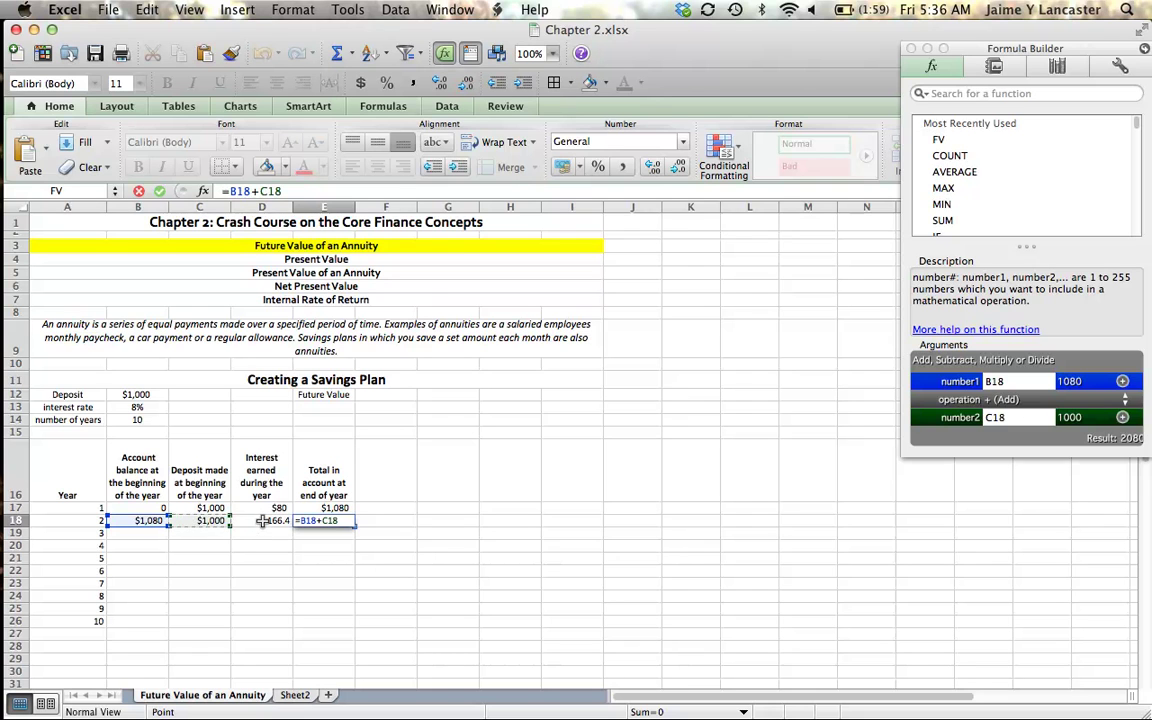
pyautogui.write('+')
pyautogui.click(262, 521)
pyautogui.press('Return')
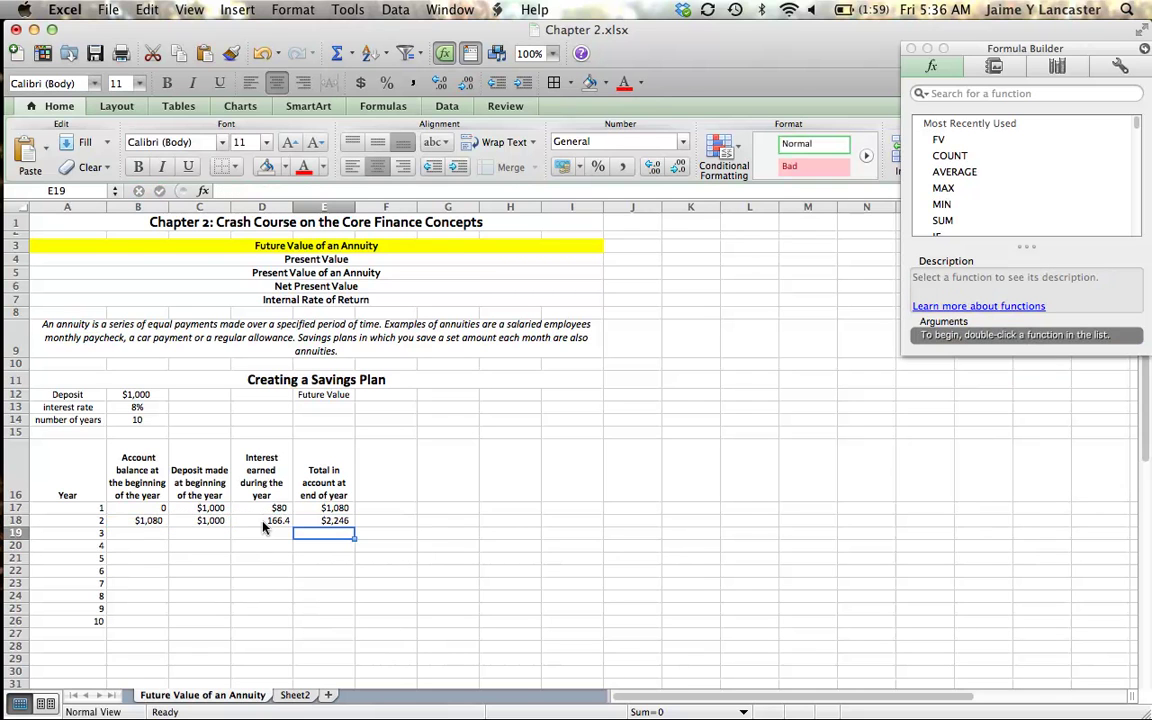
# - Set the year 3 beginning balance in B19 to the year 2 ending total with =E18
pyautogui.click(147, 532)
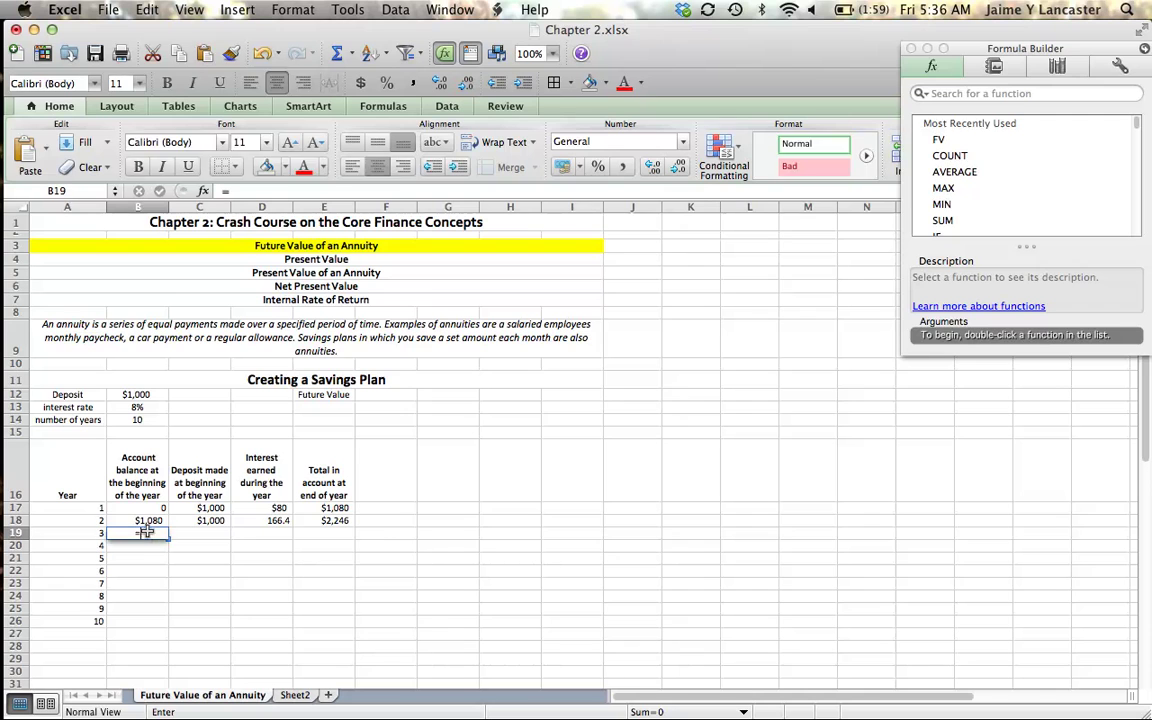
pyautogui.write('=')
pyautogui.click(318, 523)
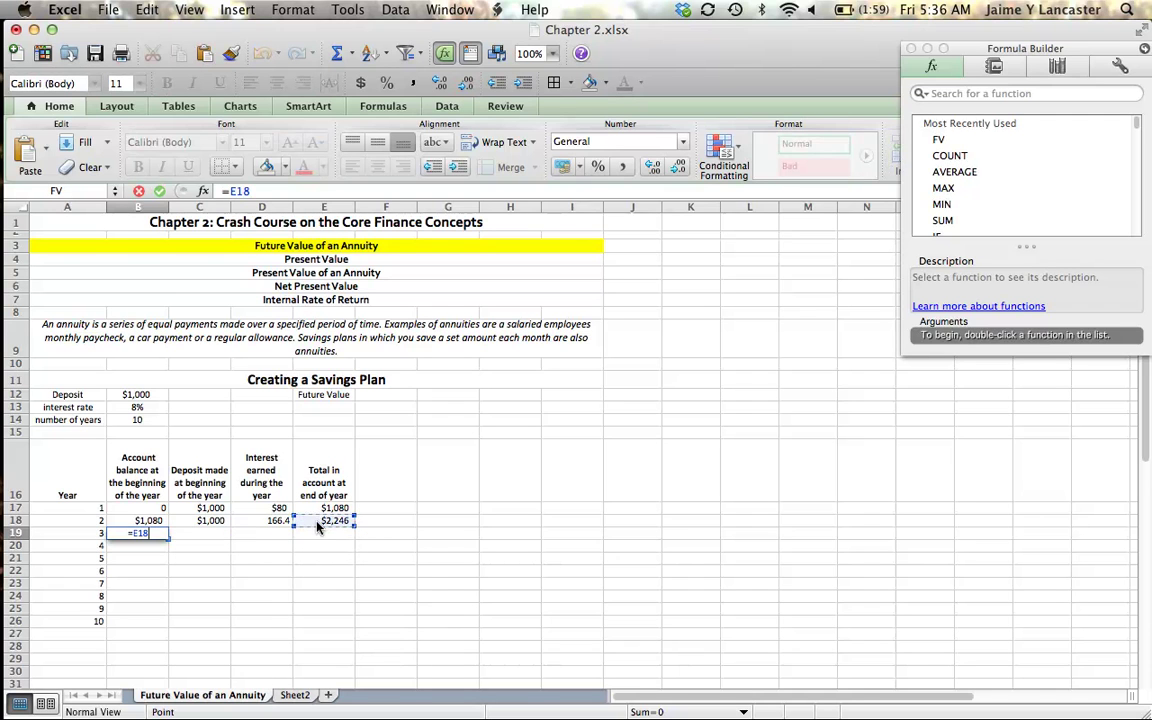
pyautogui.press('Return')
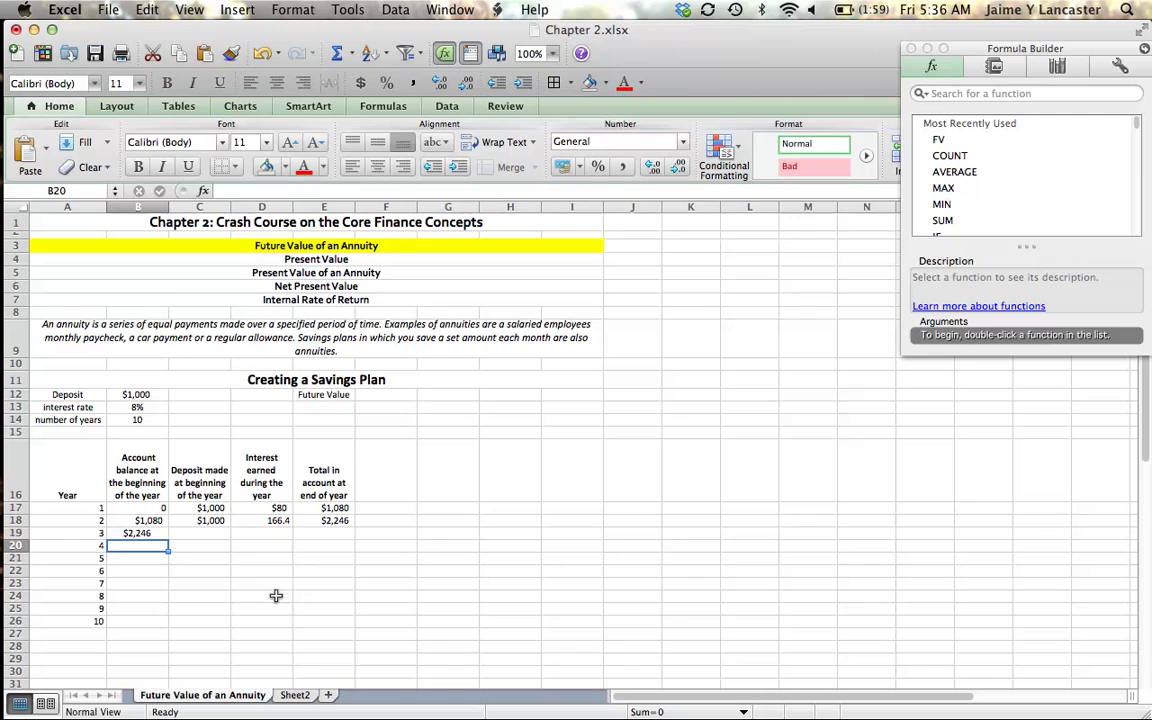
# - Fill the year 2 deposit, interest and total formulas in C18:E18 down to row 19
pyautogui.click(200, 521)
pyautogui.moveTo(200, 521); pyautogui.dragTo(324, 521)
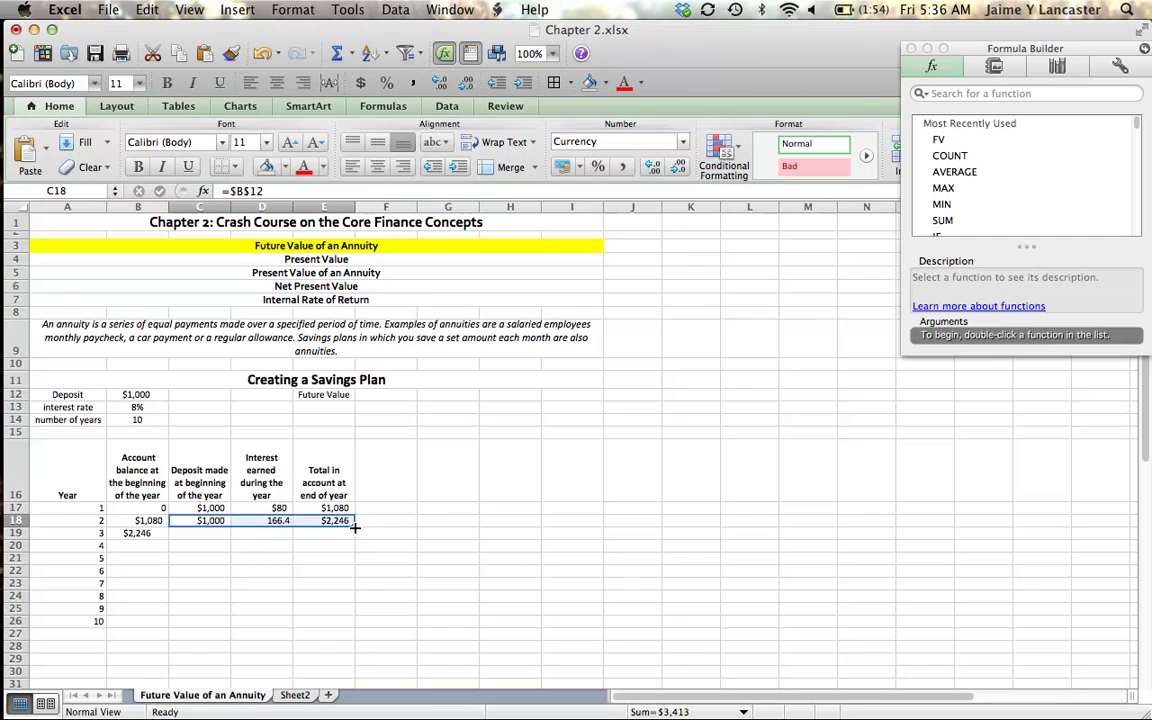
pyautogui.moveTo(354, 526); pyautogui.dragTo(356, 542)
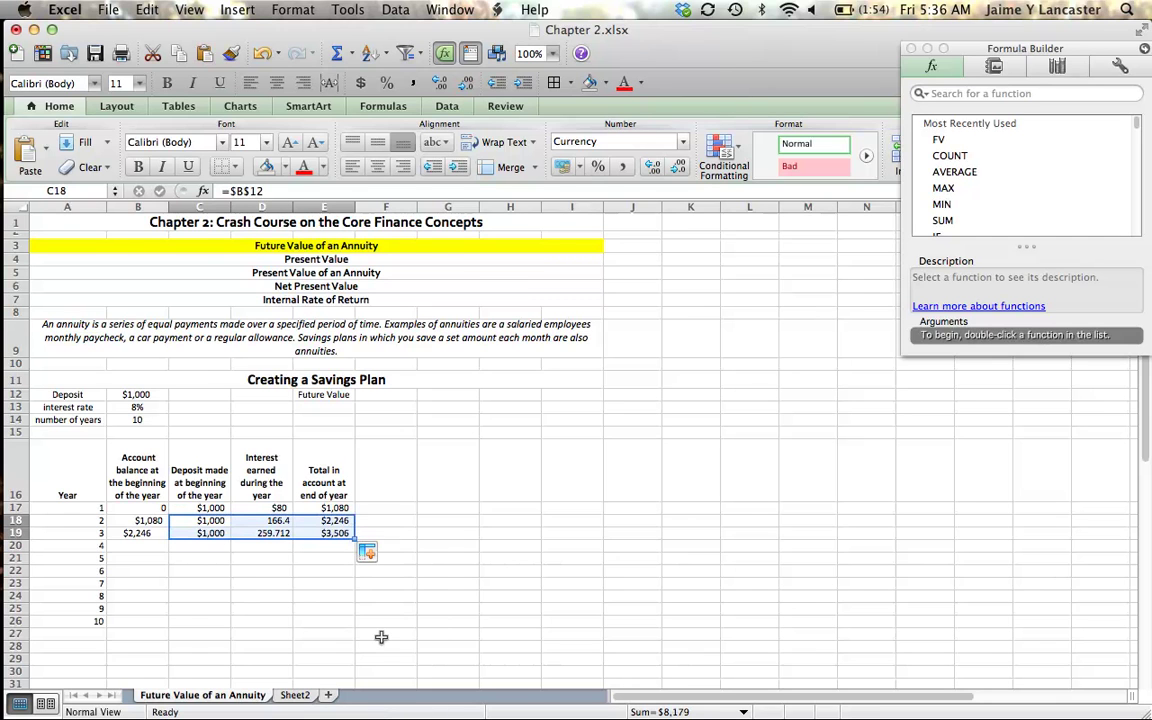
# - Fill the year 3 formulas in B19:E19 down through year 10 in row 26
pyautogui.click(325, 608)
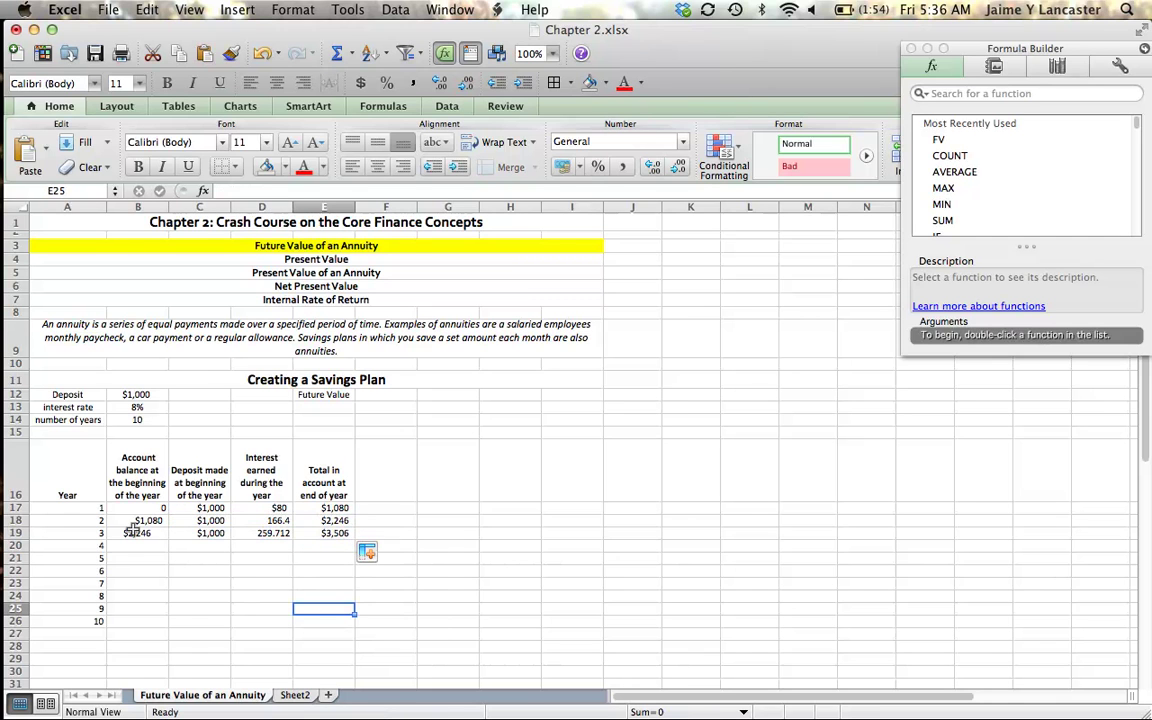
pyautogui.moveTo(127, 533); pyautogui.dragTo(322, 534)
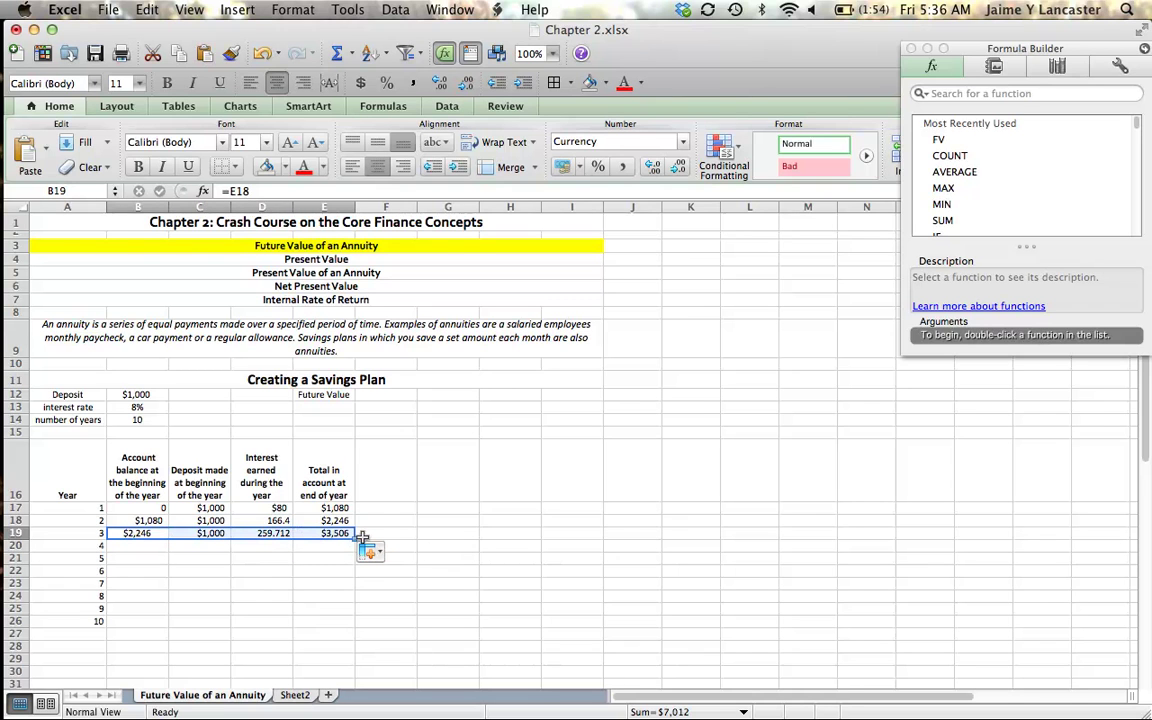
pyautogui.moveTo(355, 539); pyautogui.dragTo(355, 626)
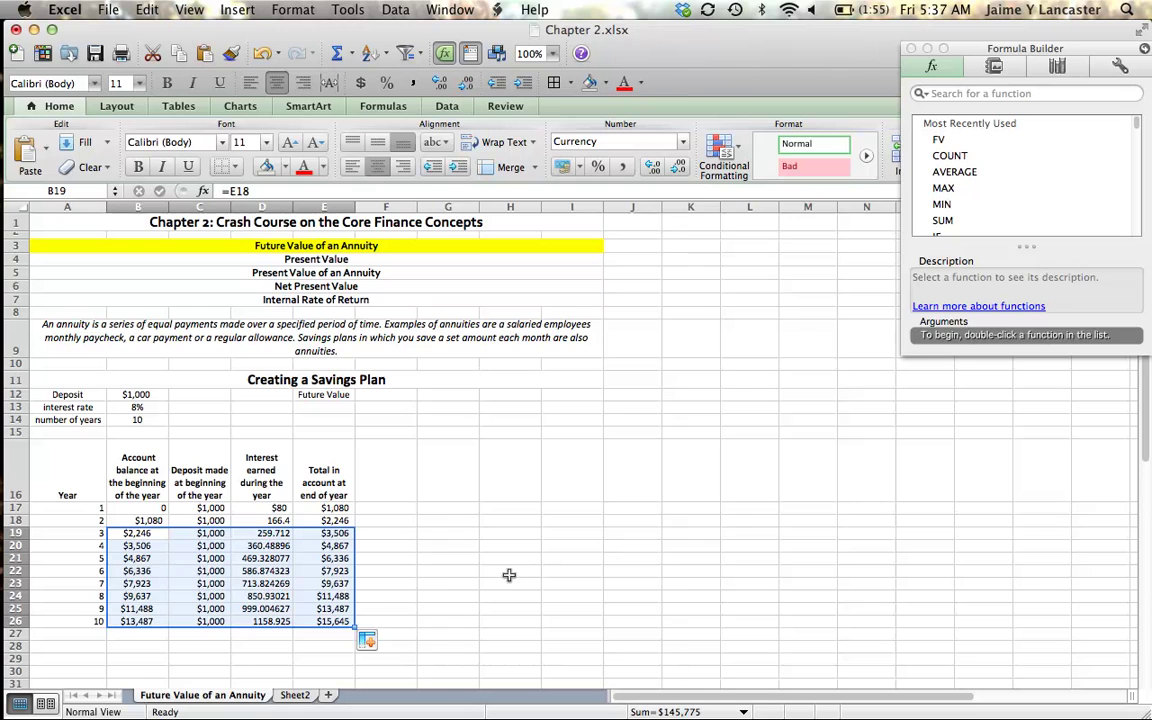
# - Format the year 3 to 10 amounts in B19:E26 as Accounting with no decimal places
pyautogui.click(564, 167)
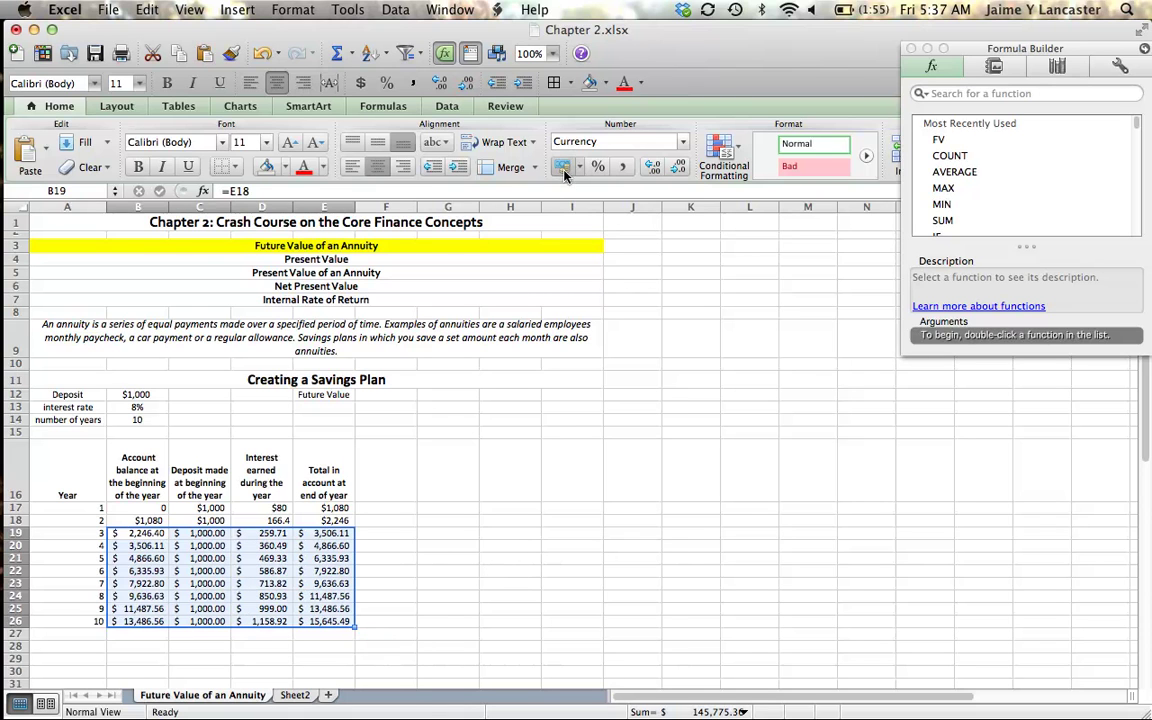
pyautogui.click(679, 168)
pyautogui.click(679, 168)
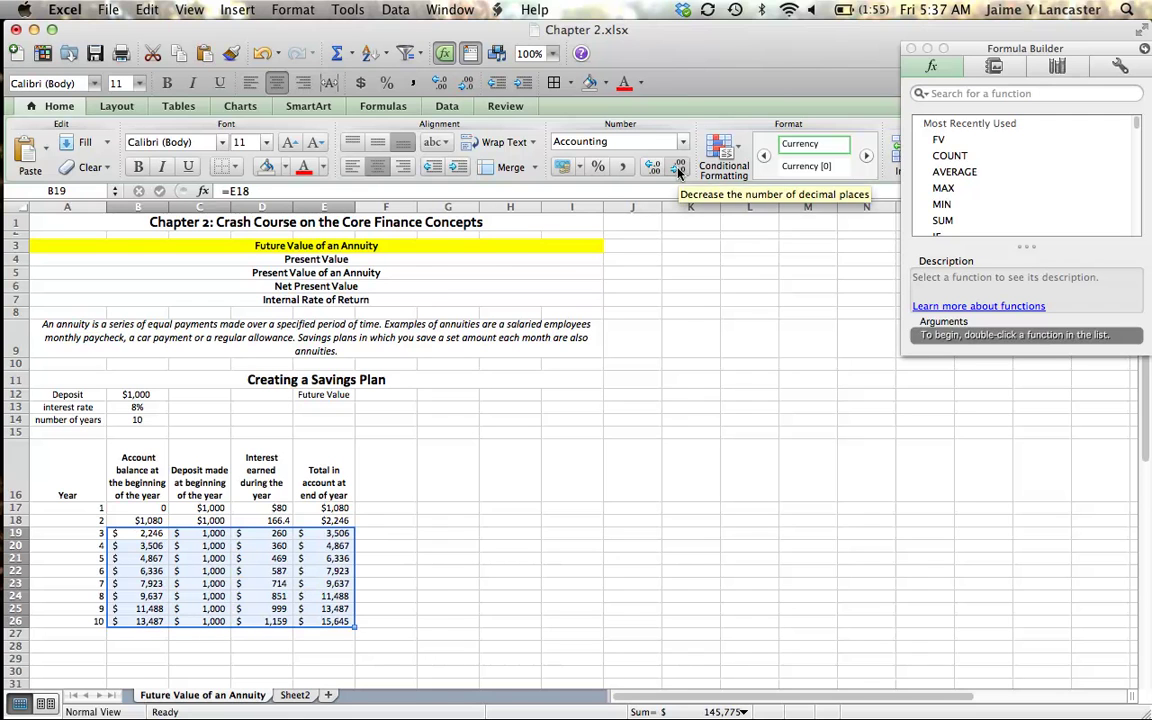
# - Format all savings plan amounts in B17:E26 as Accounting with no decimal places
pyautogui.moveTo(140, 508); pyautogui.dragTo(322, 621)
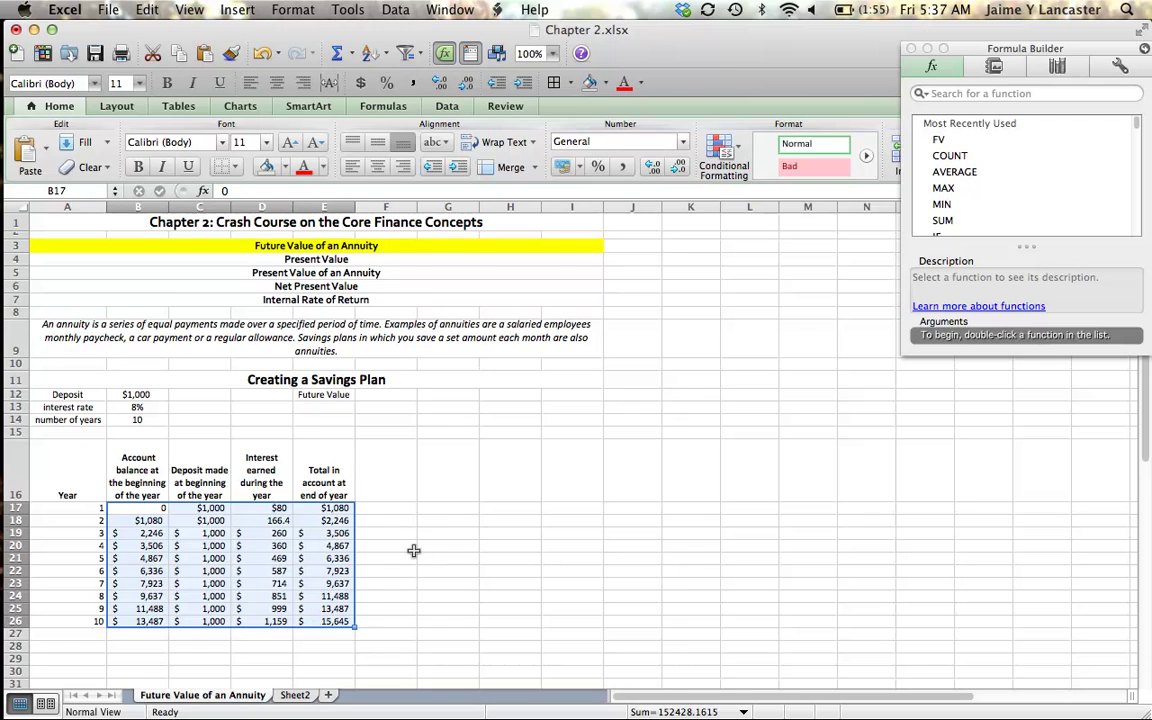
pyautogui.click(565, 166)
pyautogui.click(678, 168)
pyautogui.click(678, 168)
pyautogui.click(514, 540)
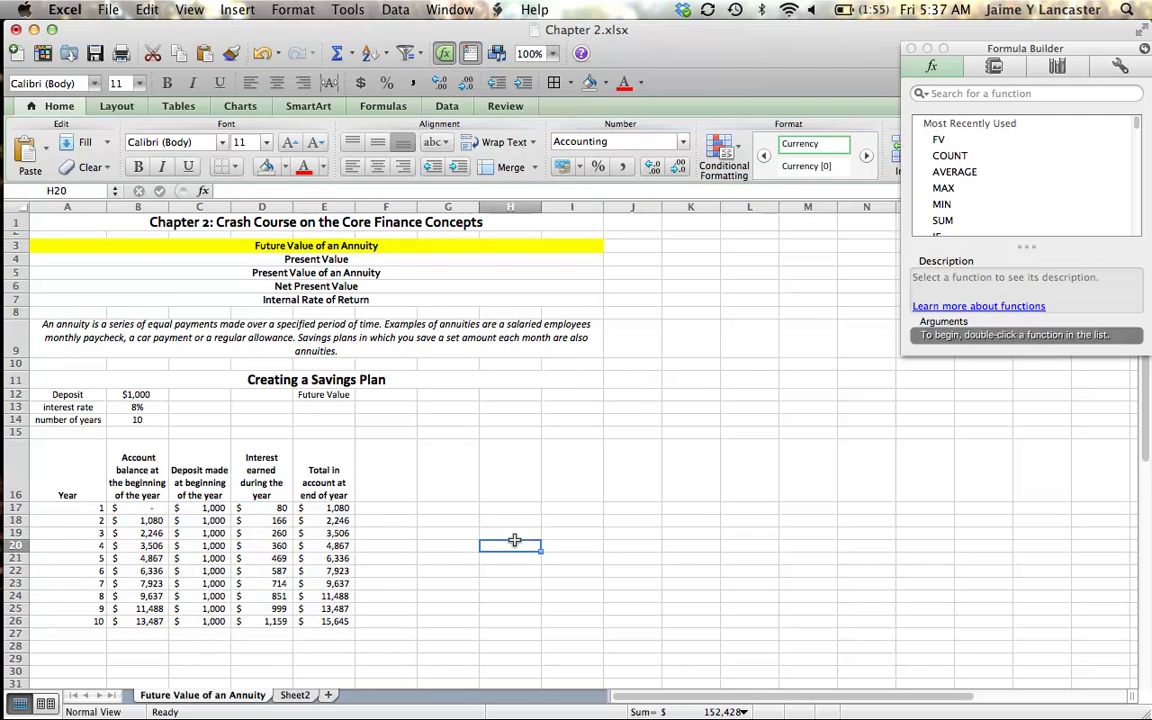
# - Highlight the year 10 ending total in E26 with a yellow fill
pyautogui.click(338, 621)
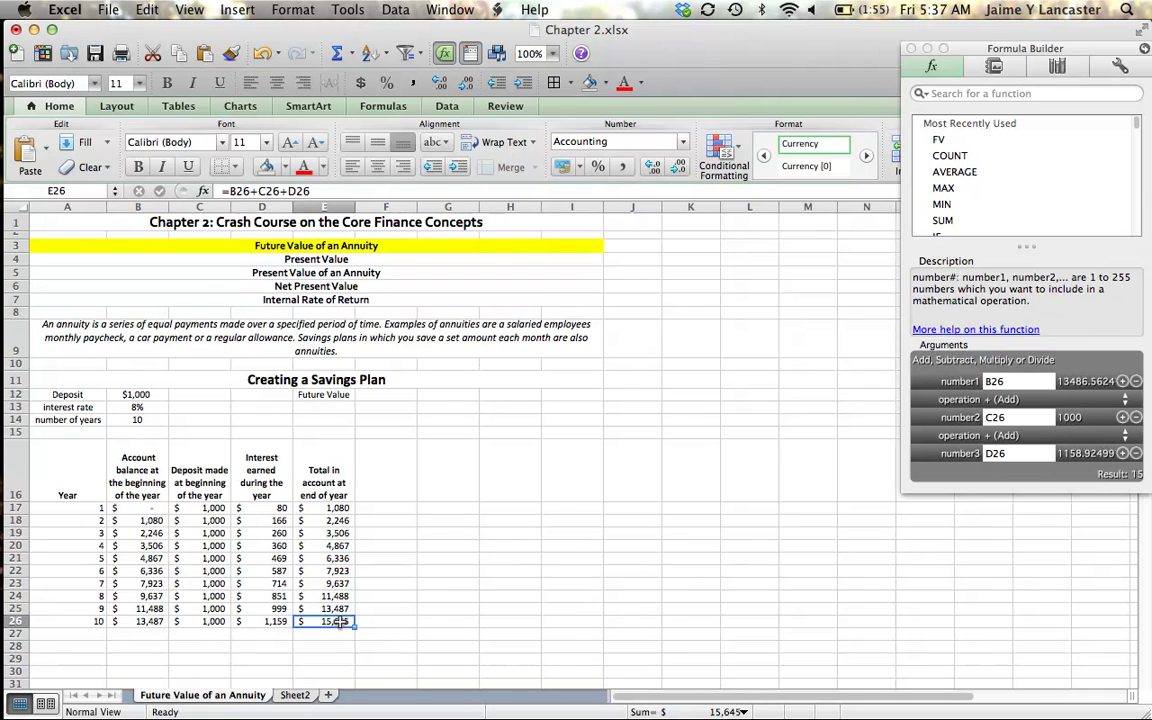
pyautogui.click(287, 168)
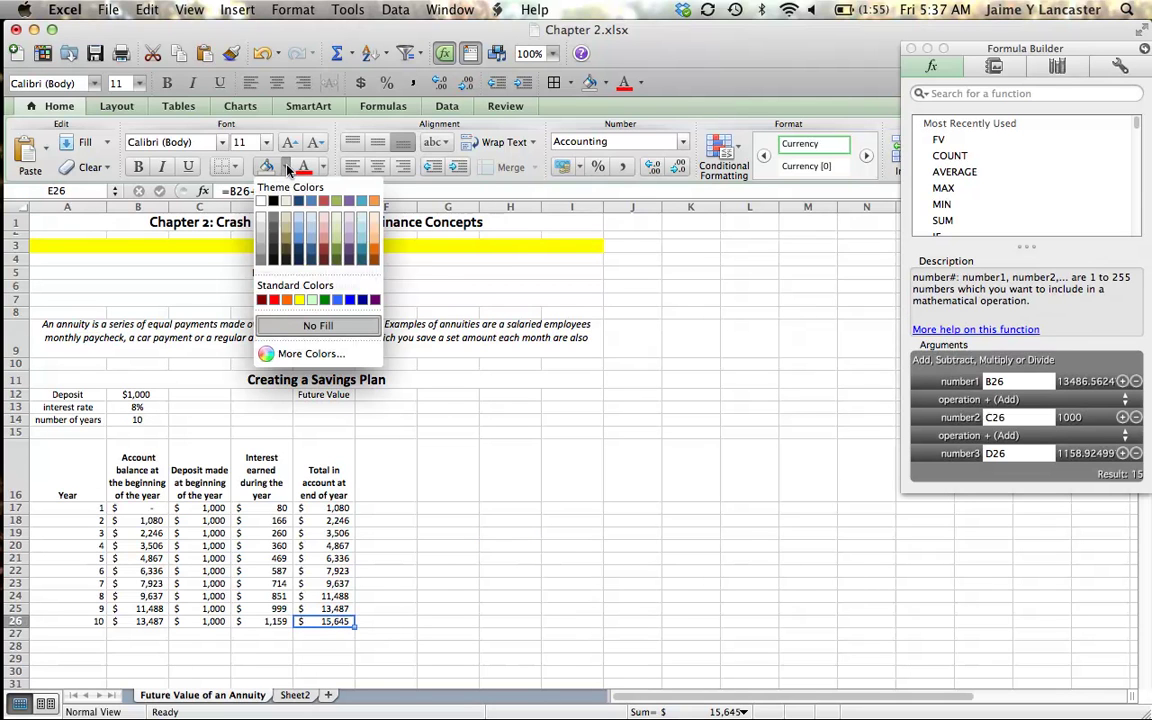
pyautogui.click(299, 299)
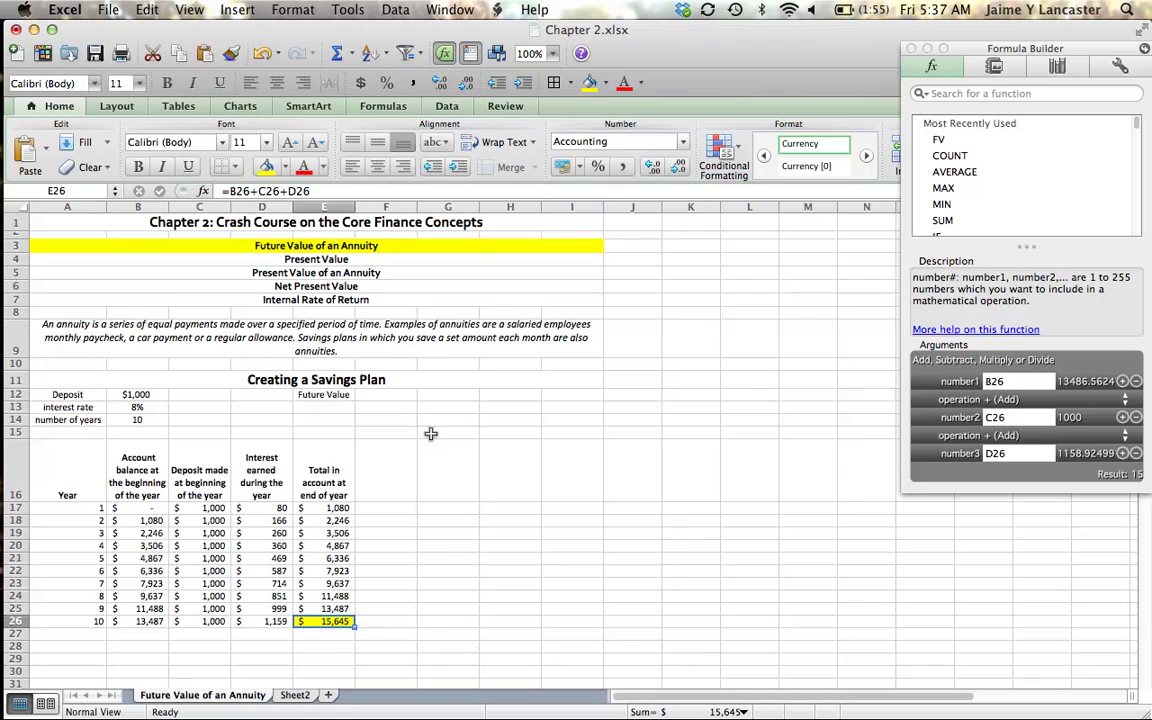
pyautogui.click(505, 510)
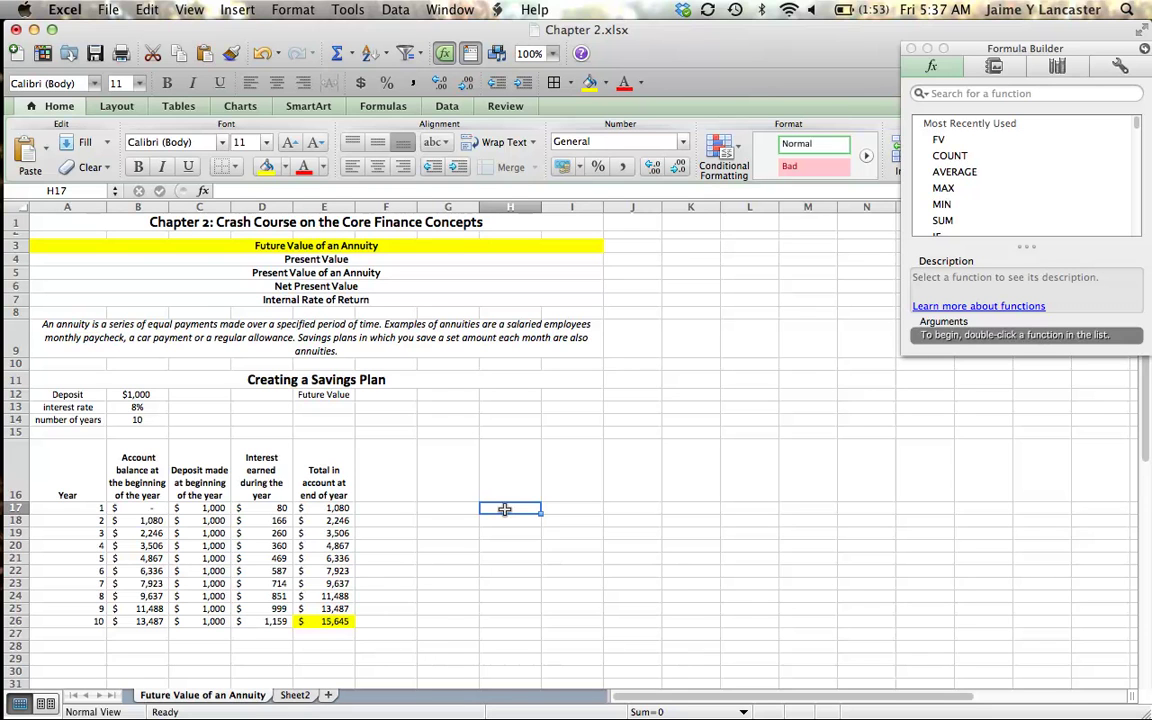
# - Examine the formulas behind the year 2 interest, deposit and beginning balance, and the year 1 deposit
pyautogui.click(271, 521)
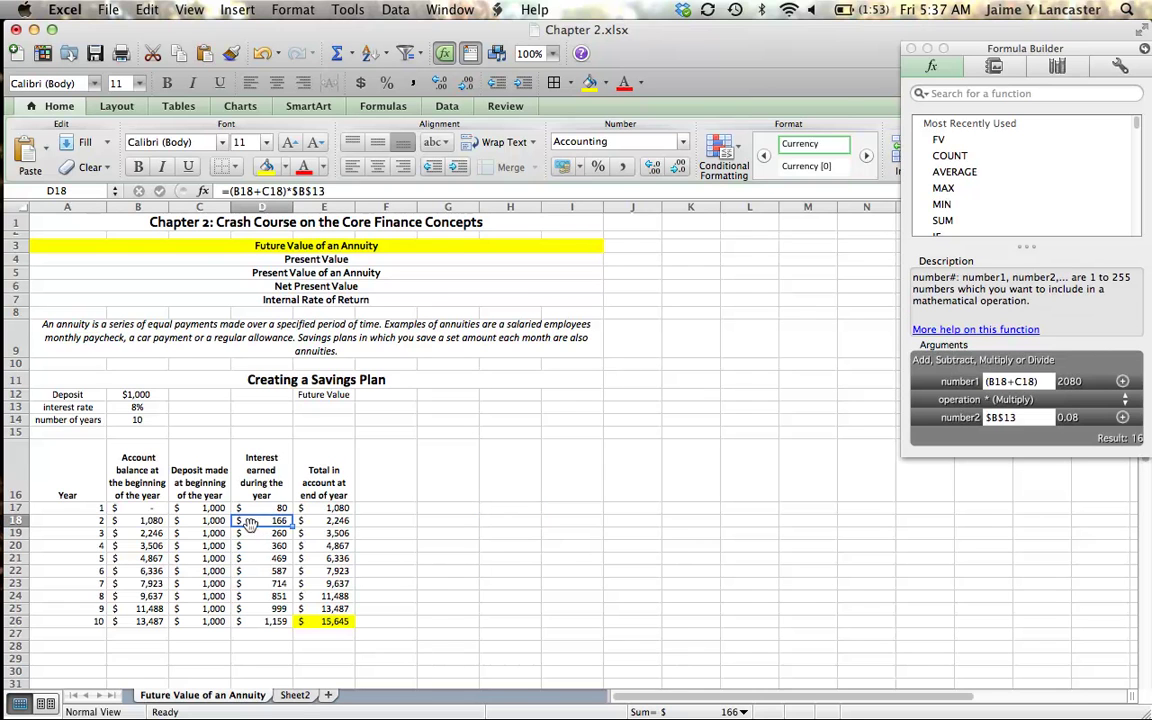
pyautogui.click(213, 521)
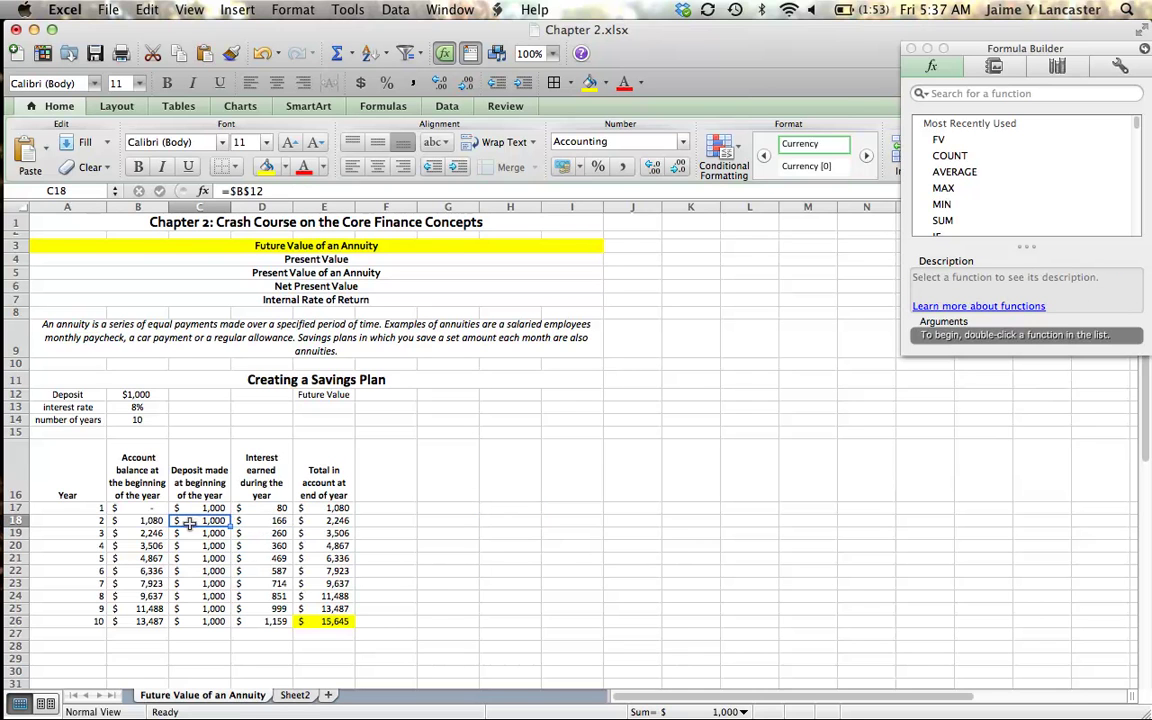
pyautogui.click(158, 521)
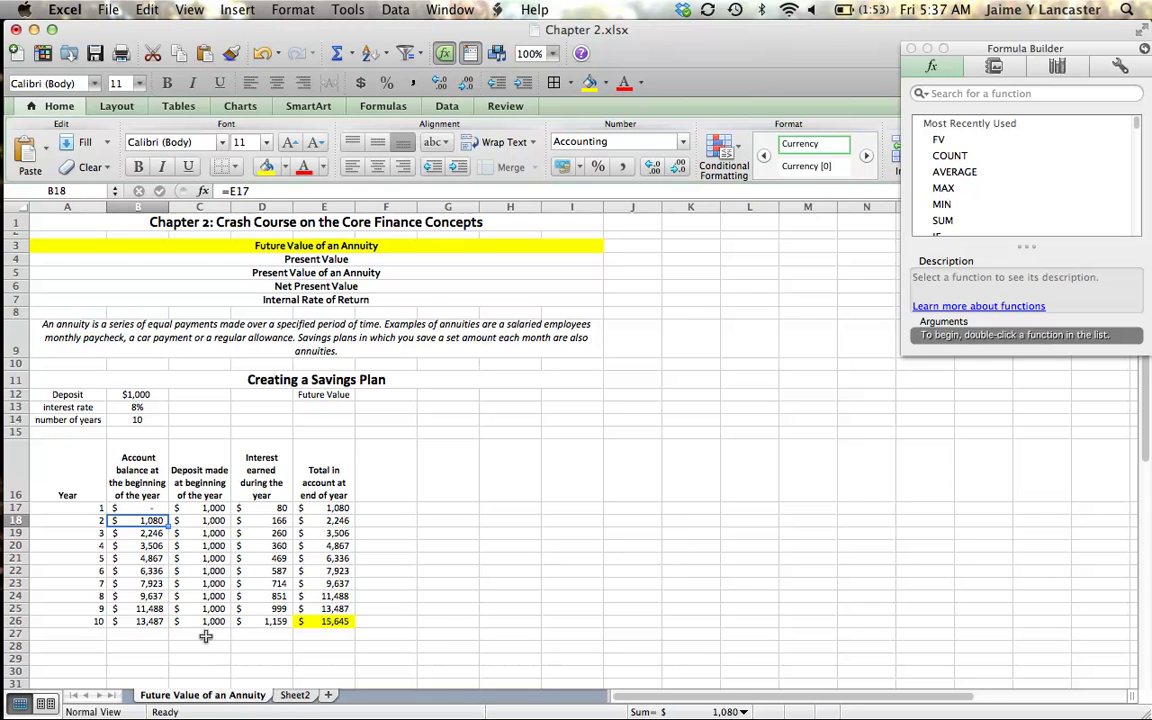
pyautogui.click(207, 508)
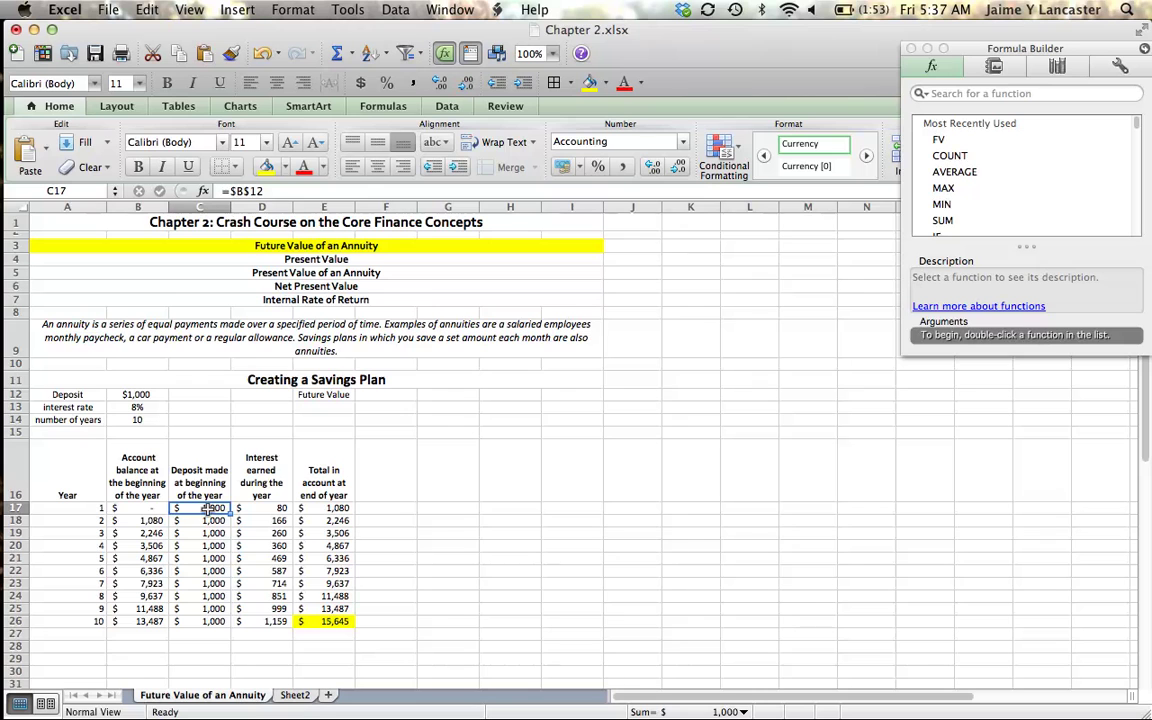
pyautogui.click(145, 519)
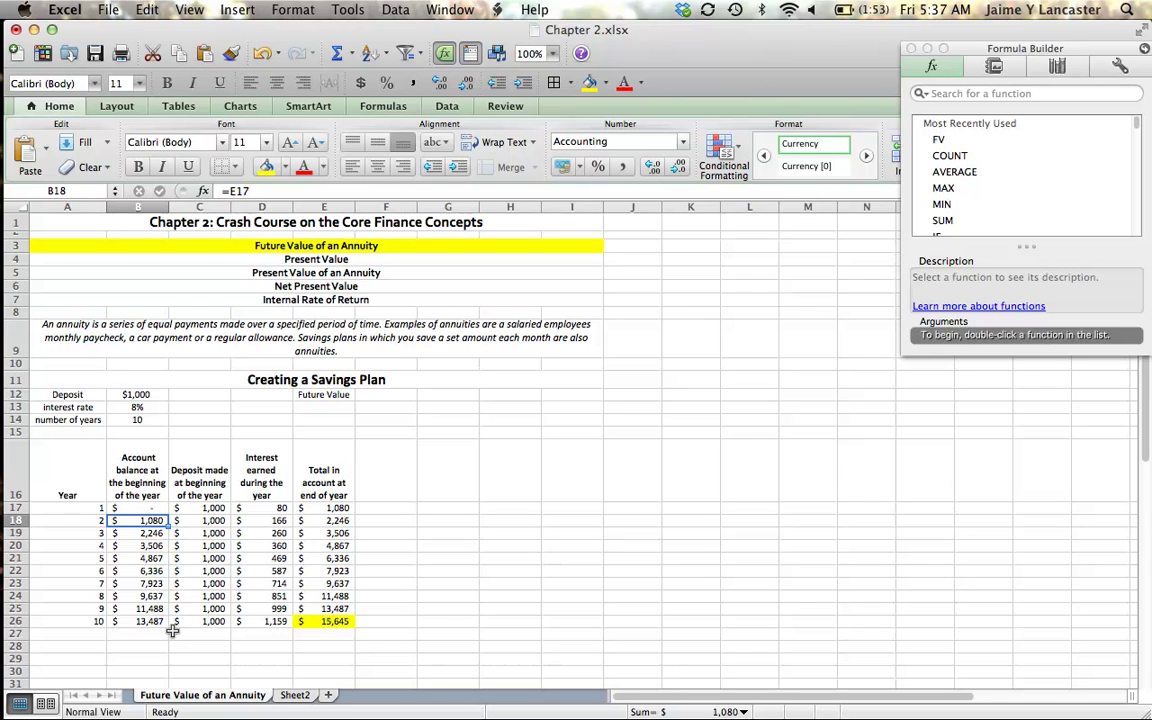
# - Insert the FV function in F12, review its nper, pmt and pv arguments, and set type to 1
pyautogui.click(386, 395)
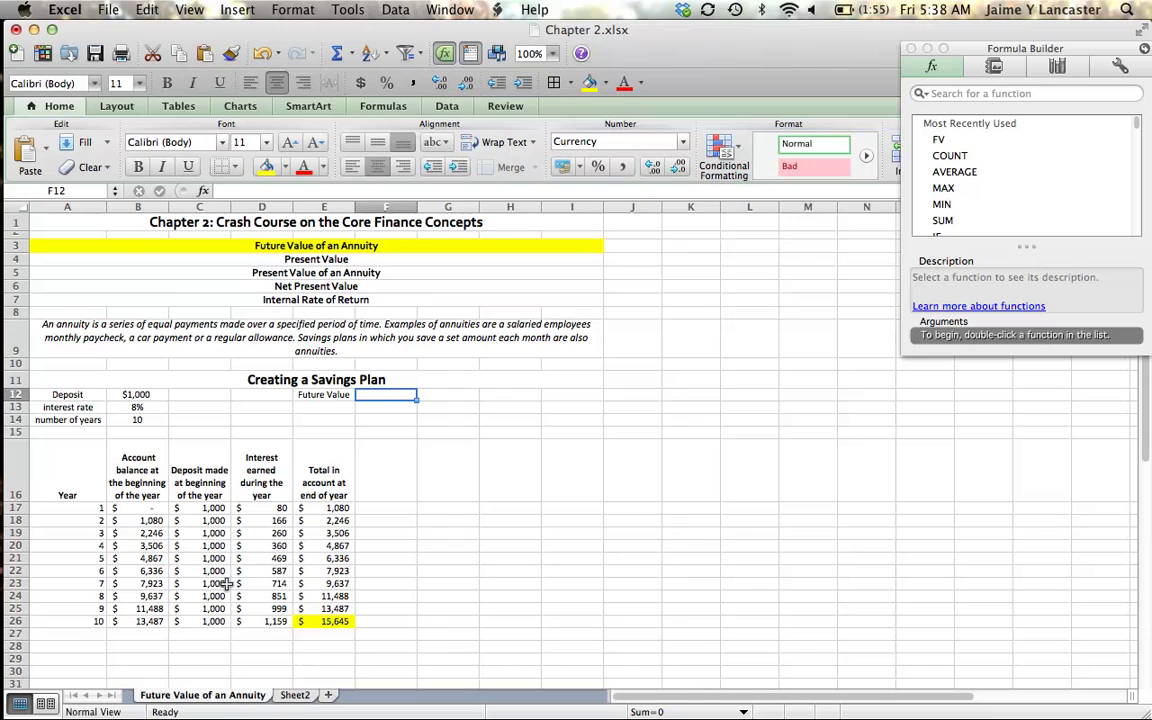
pyautogui.click(942, 141)
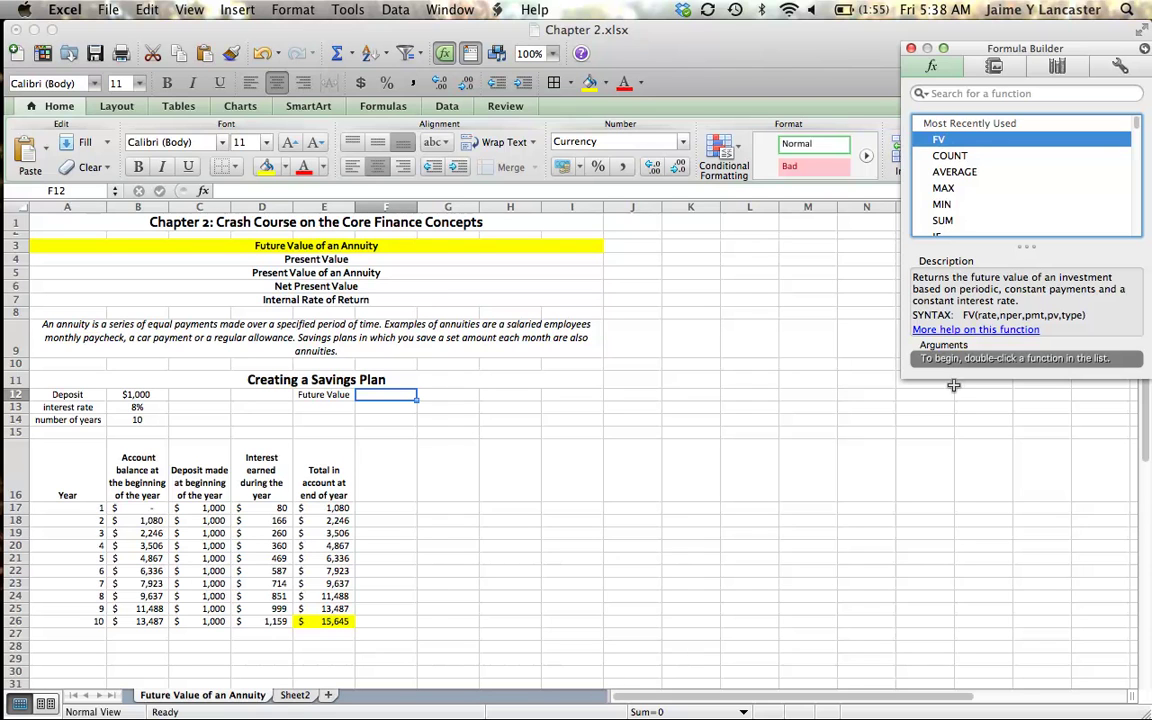
pyautogui.doubleClick(941, 143)
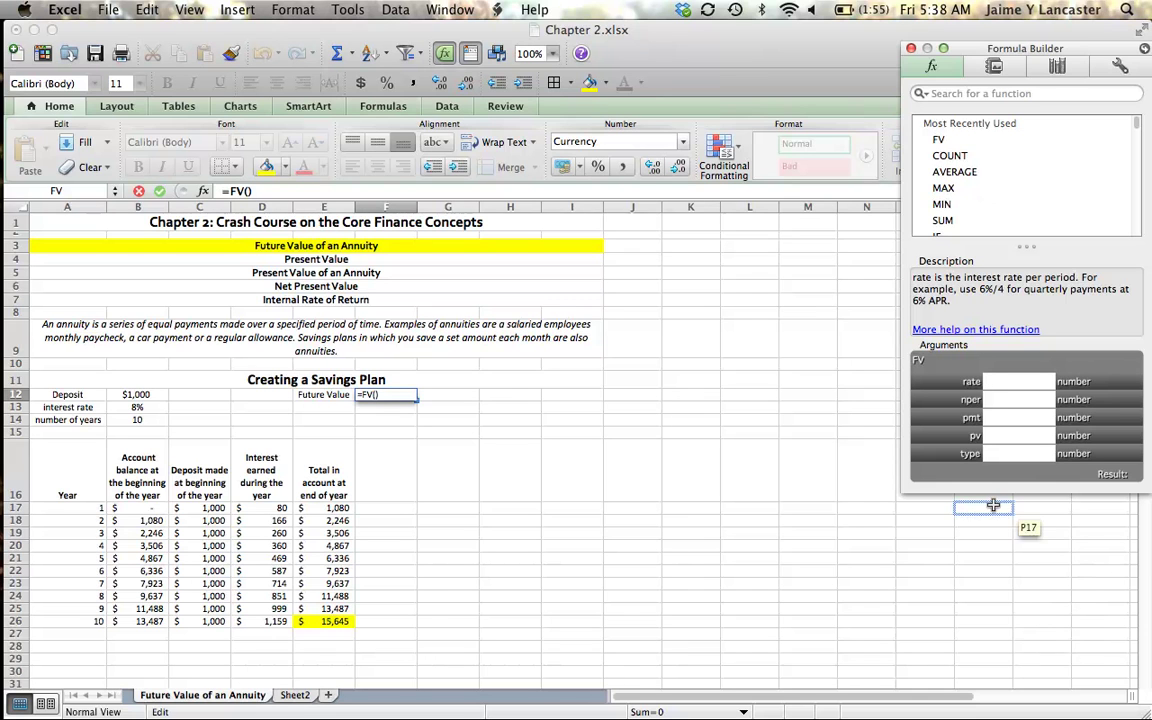
pyautogui.click(1006, 399)
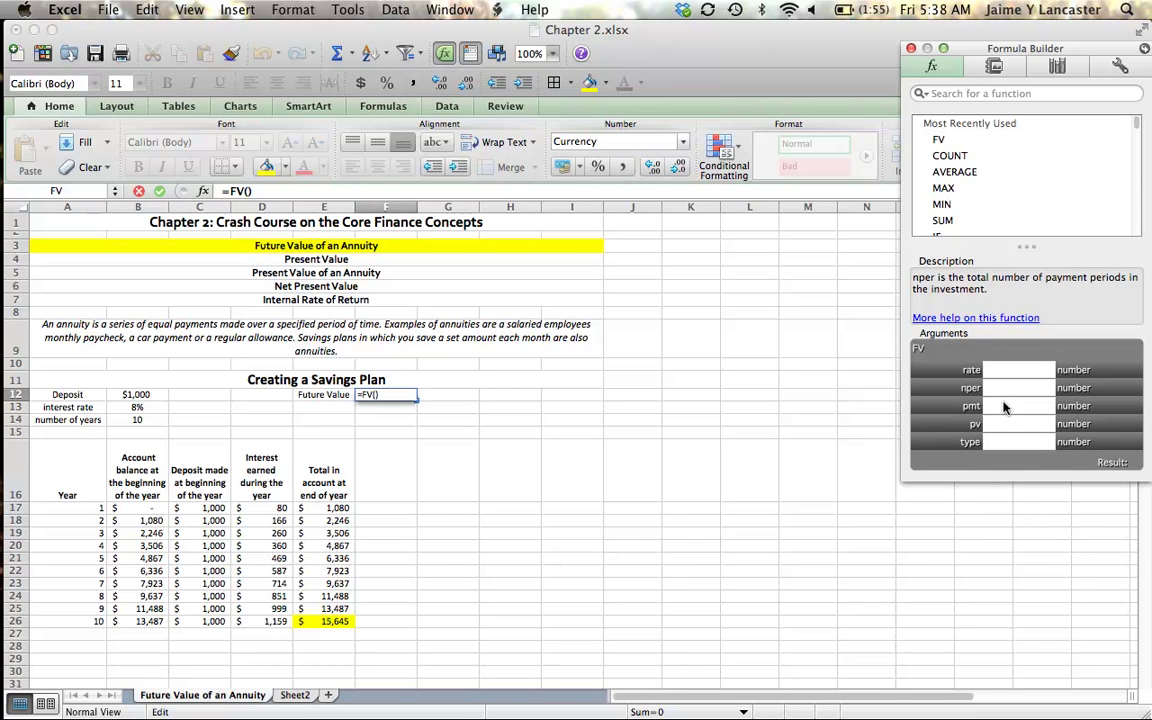
pyautogui.click(1005, 407)
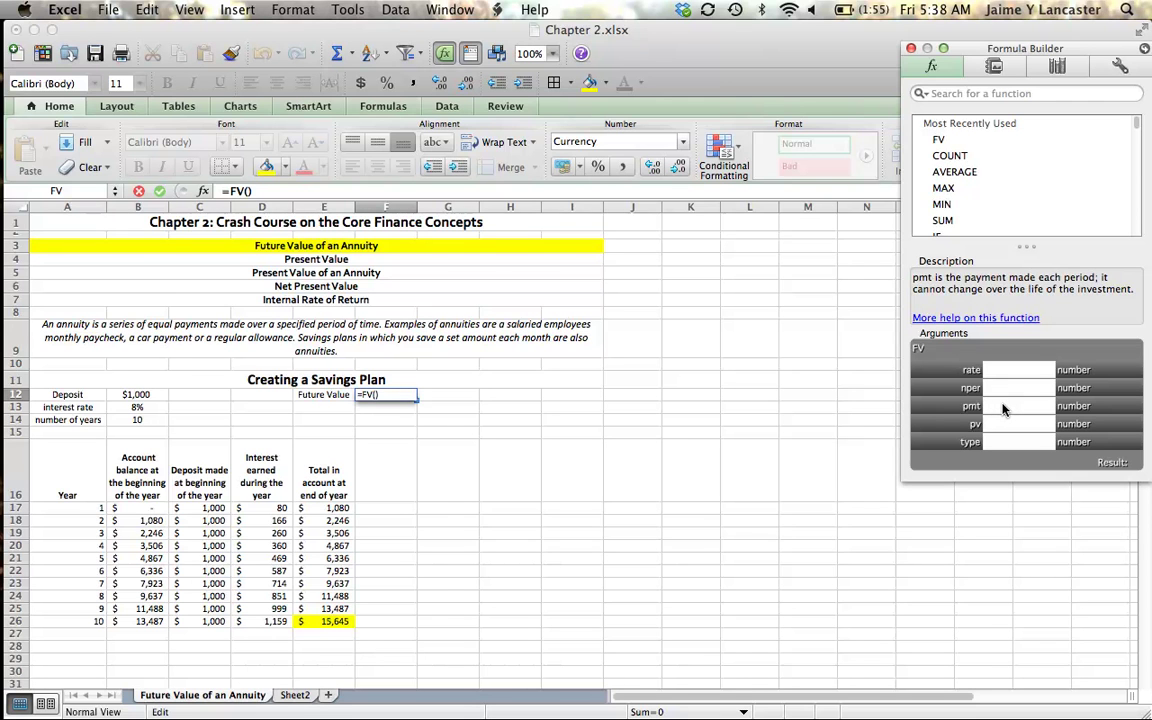
pyautogui.click(1003, 406)
pyautogui.click(997, 426)
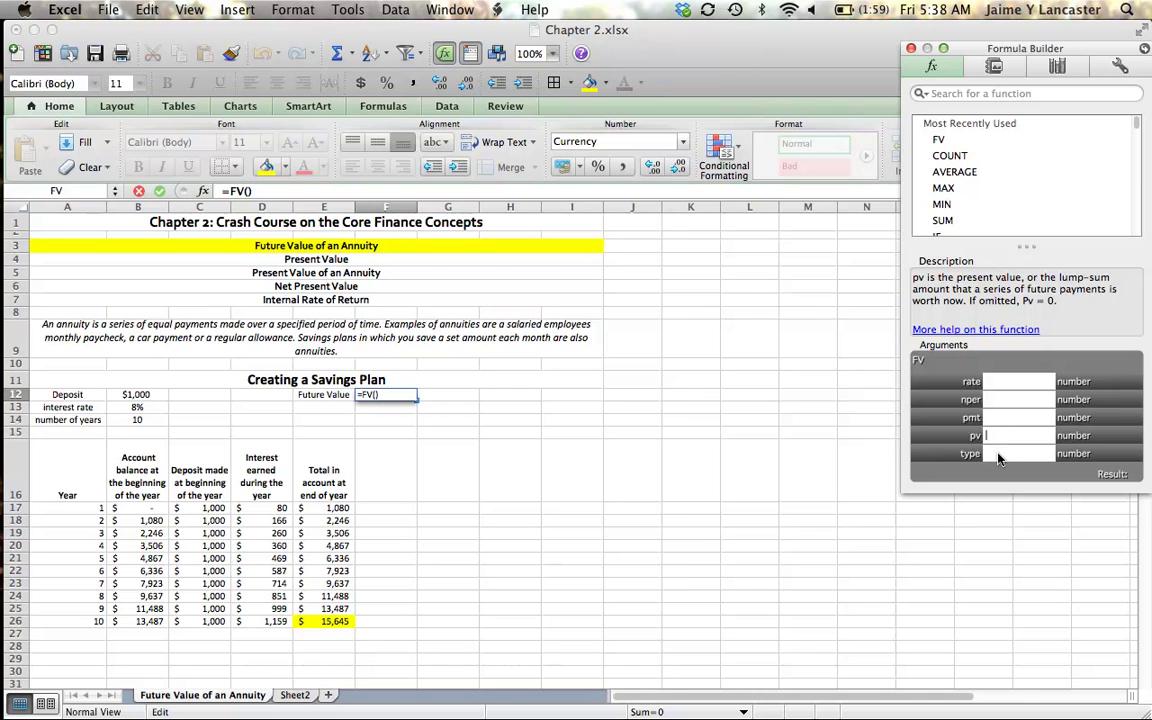
pyautogui.click(997, 454)
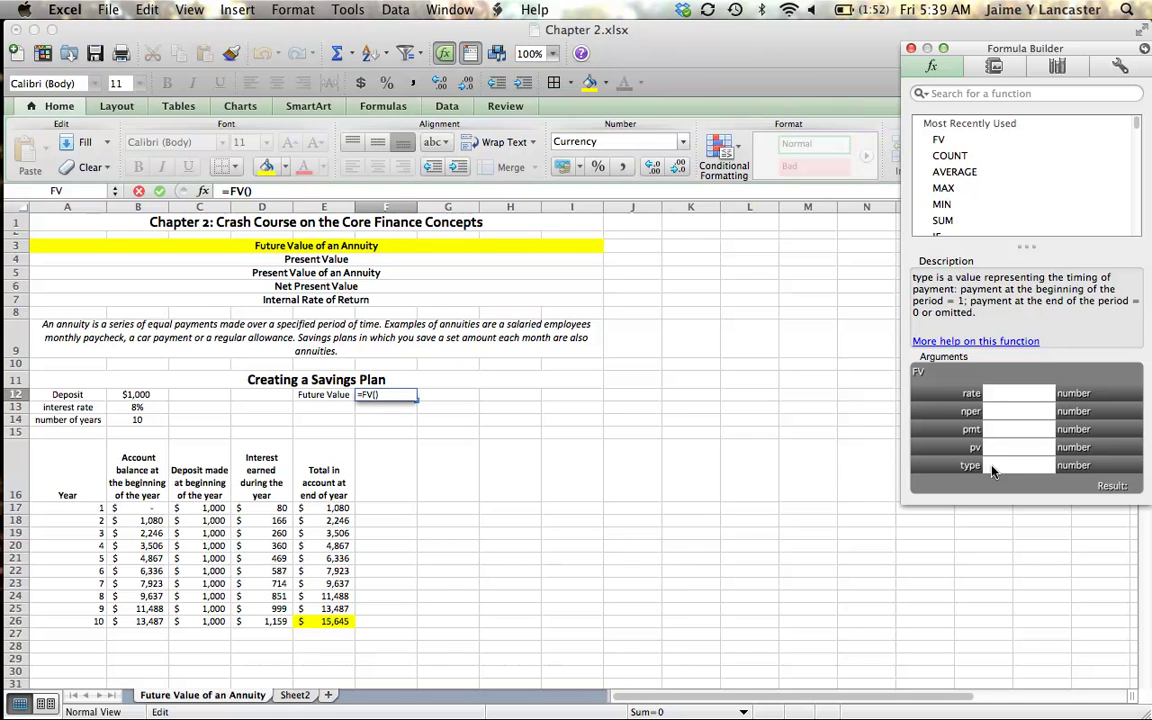
pyautogui.write('1')
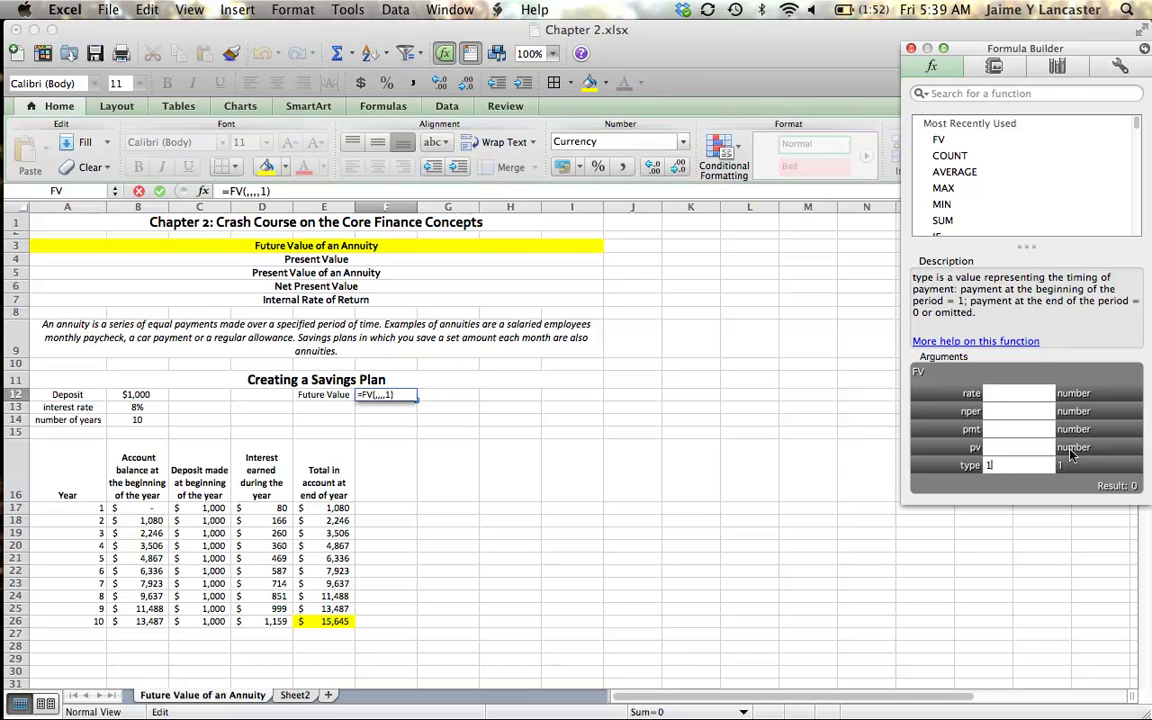
# - Complete the FV function in F12 with rate B13, nper B14 and pmt -B12, leaving pv empty
pyautogui.click(1022, 393)
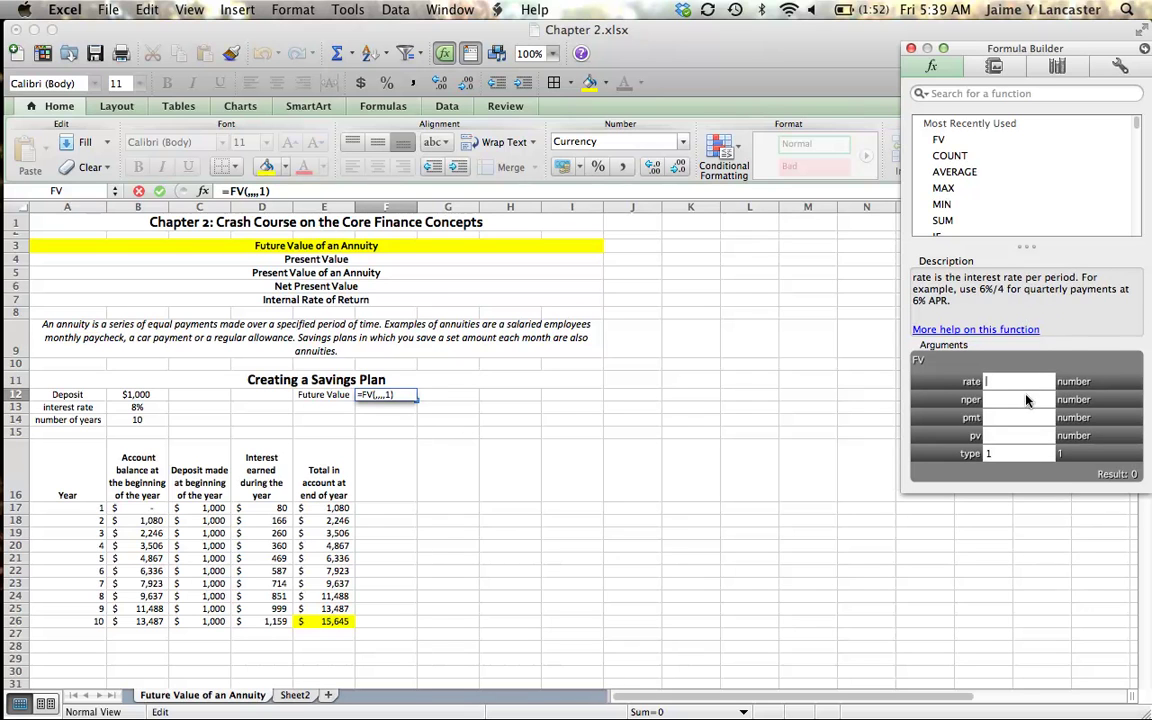
pyautogui.click(138, 407)
pyautogui.press('Tab')
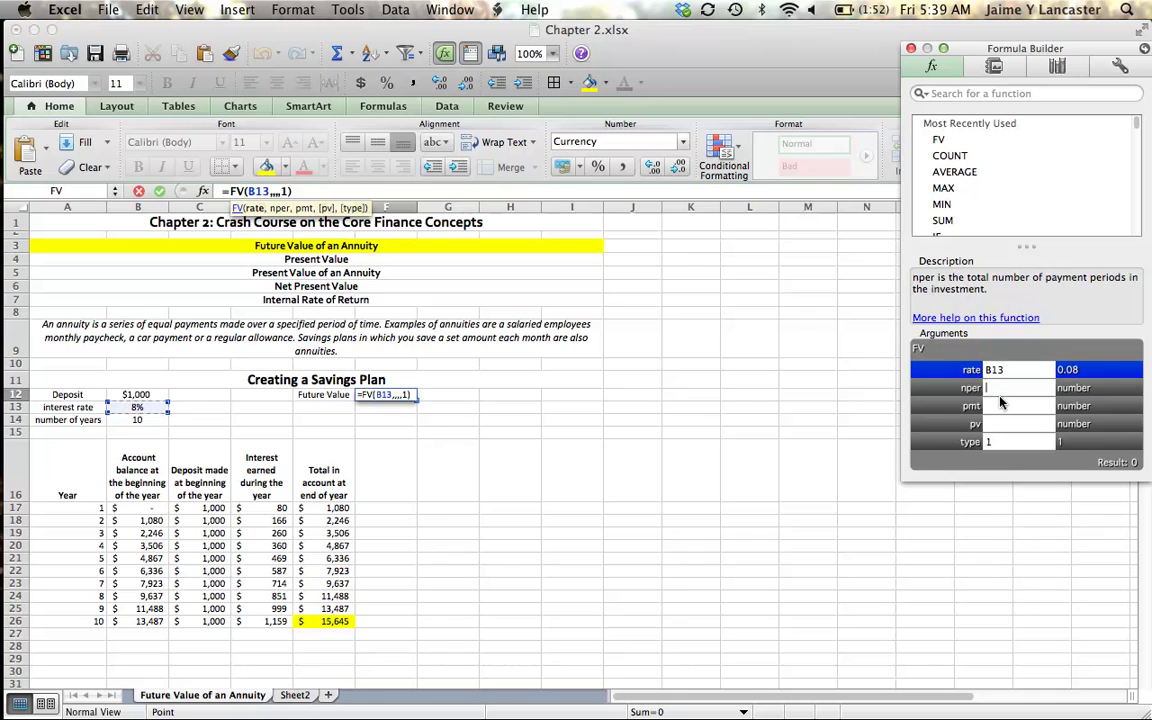
pyautogui.click(137, 419)
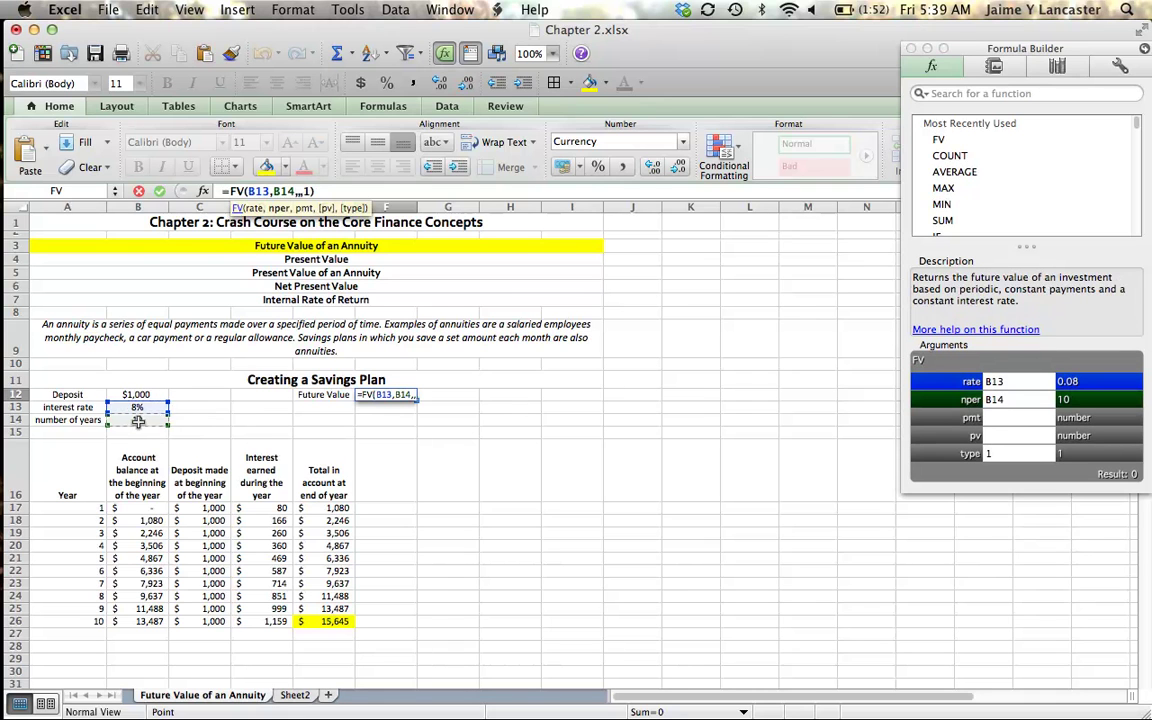
pyautogui.click(1012, 417)
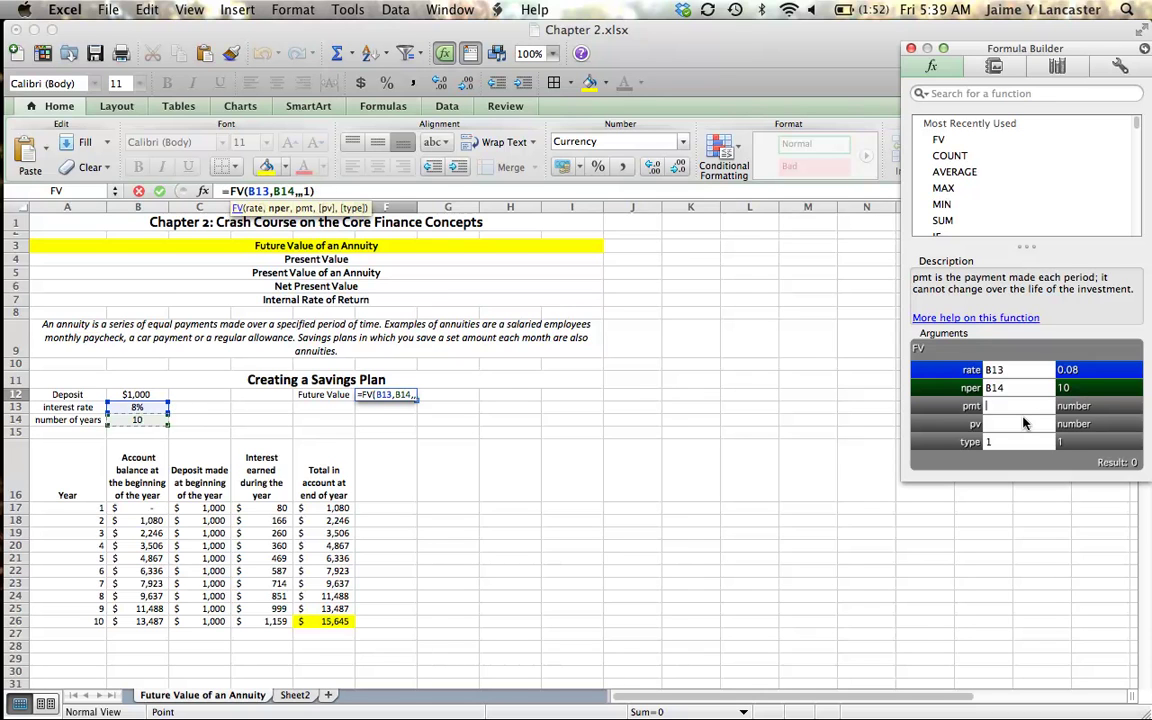
pyautogui.write('-')
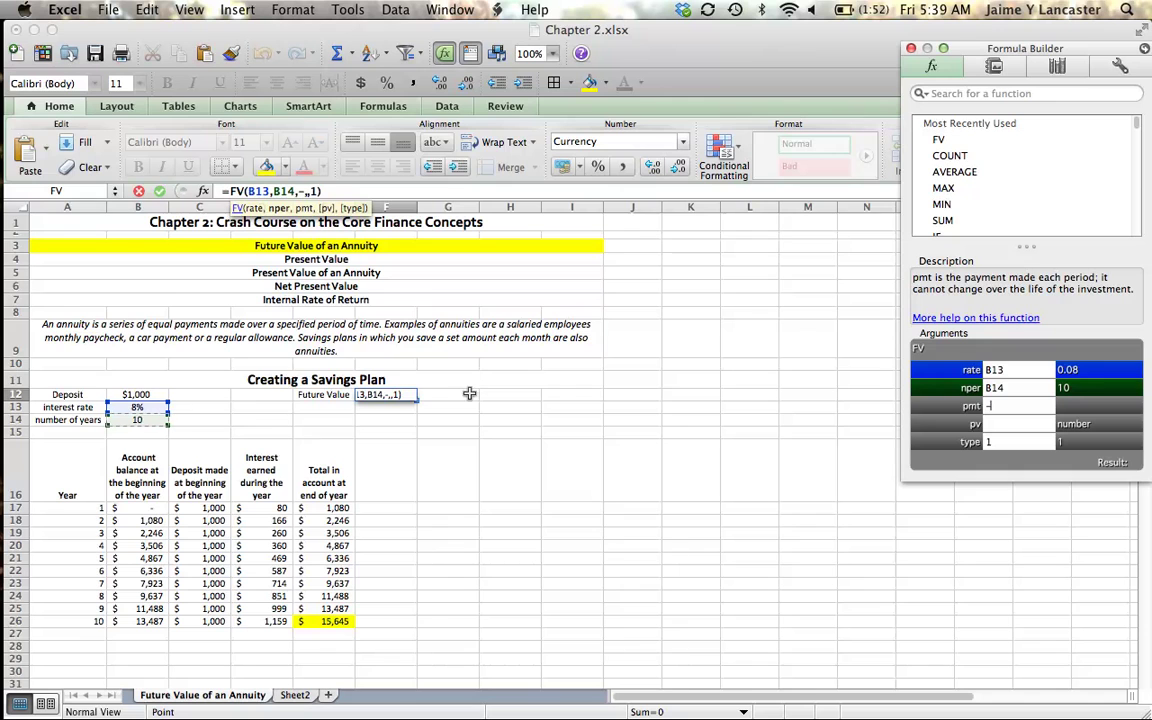
pyautogui.click(139, 394)
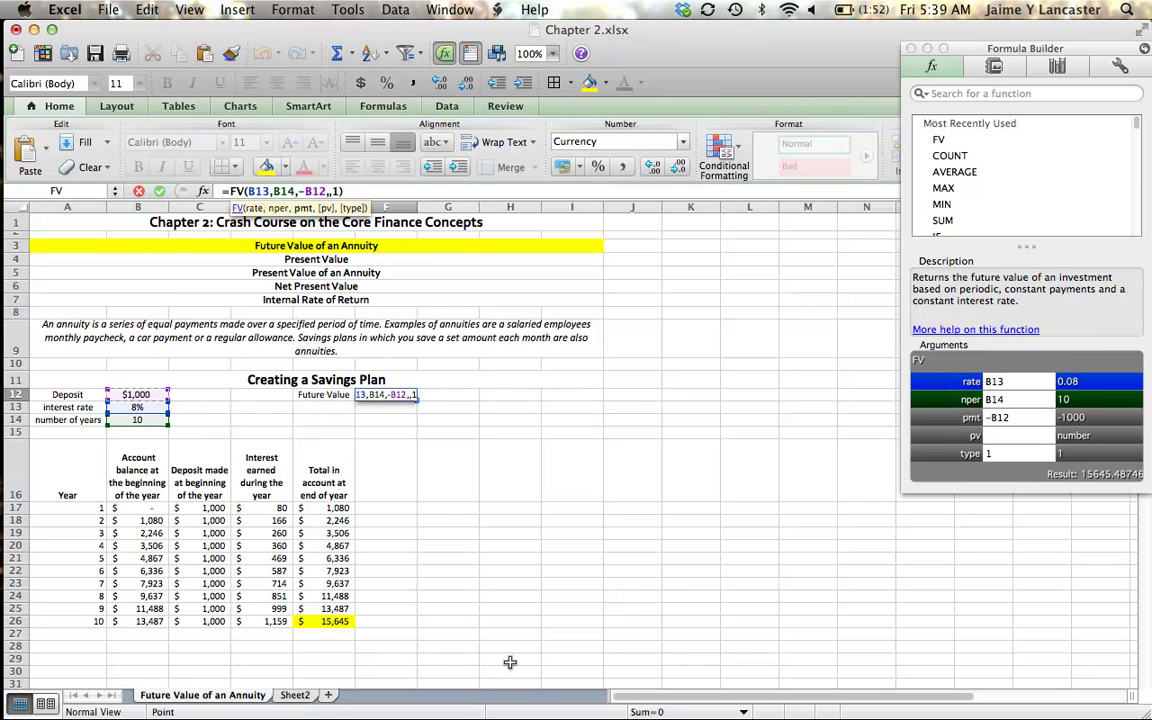
pyautogui.press('Return')
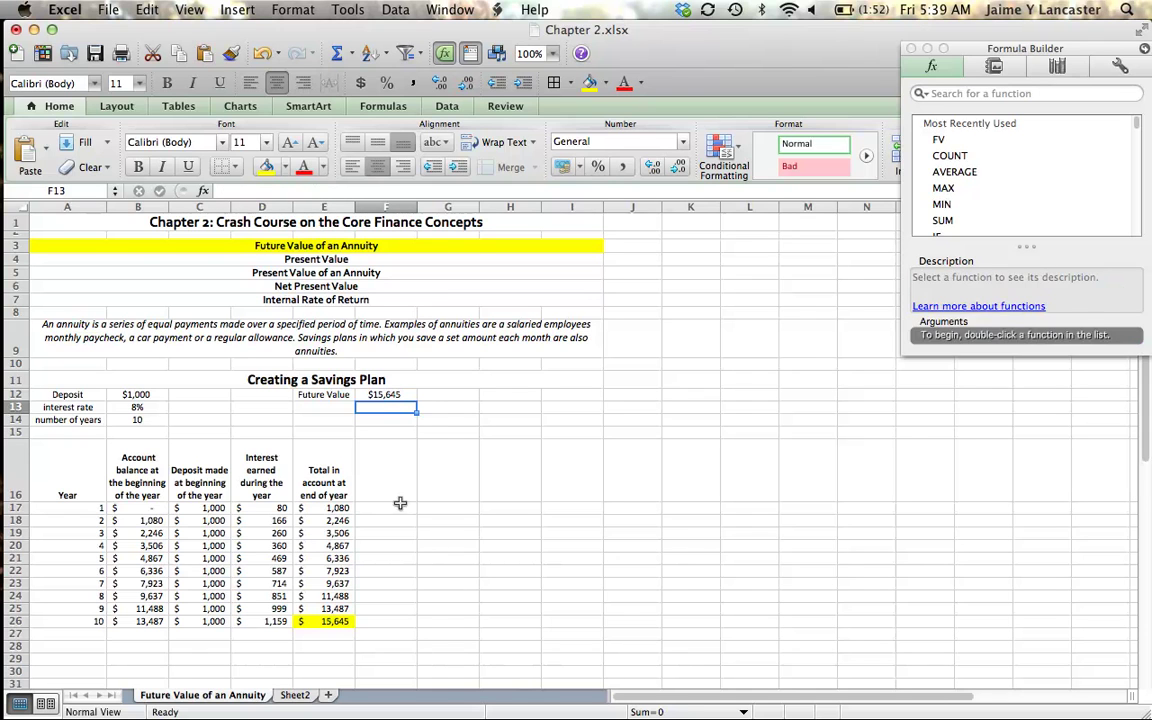
pyautogui.click(381, 394)
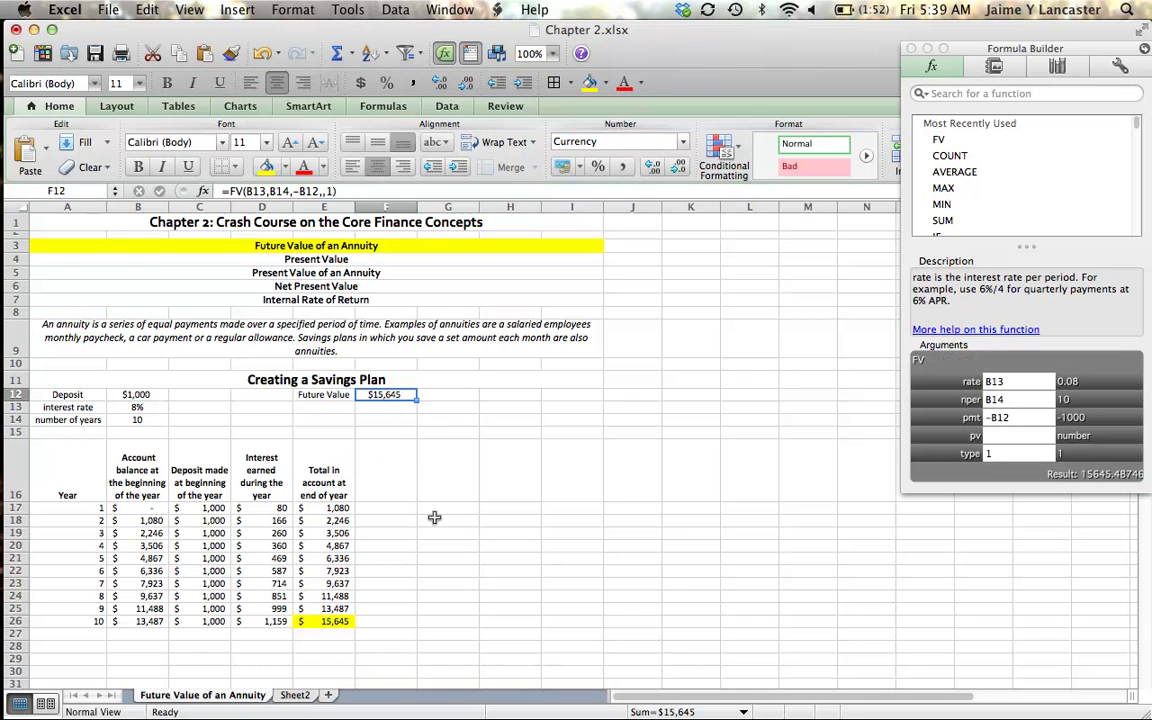
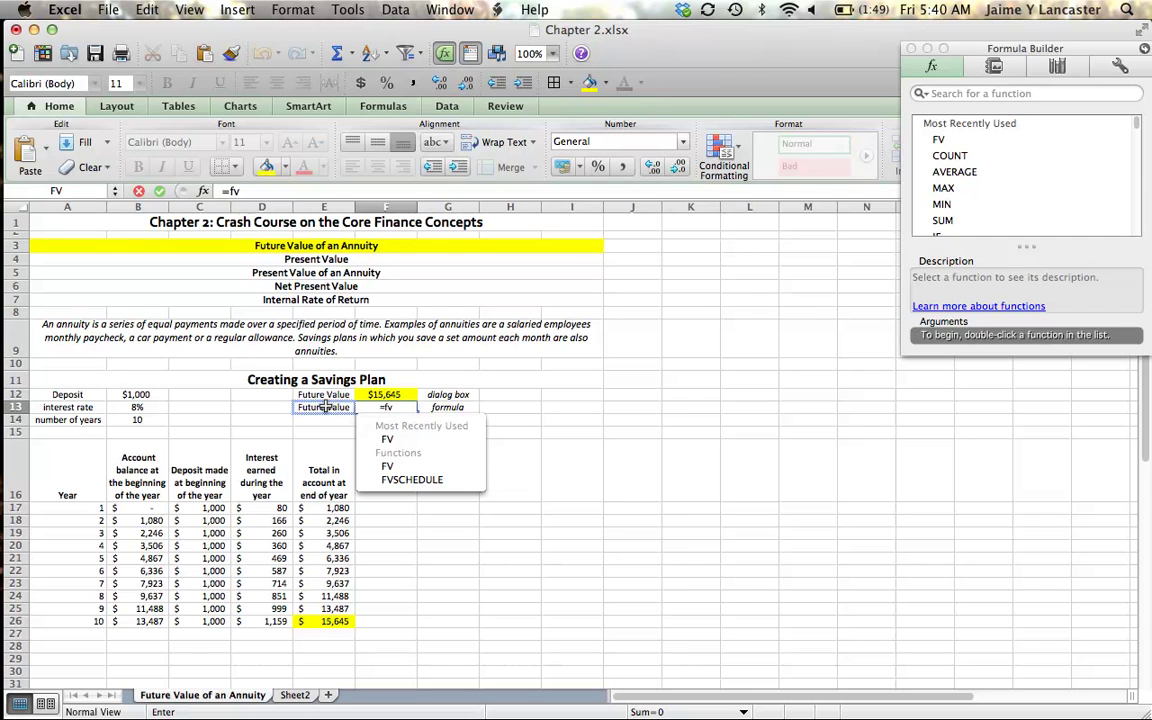
# - Complete the written formula in F13 as =FV(B13,B14,-B12,,1), leaving pv empty and setting type to 1
pyautogui.write('(')
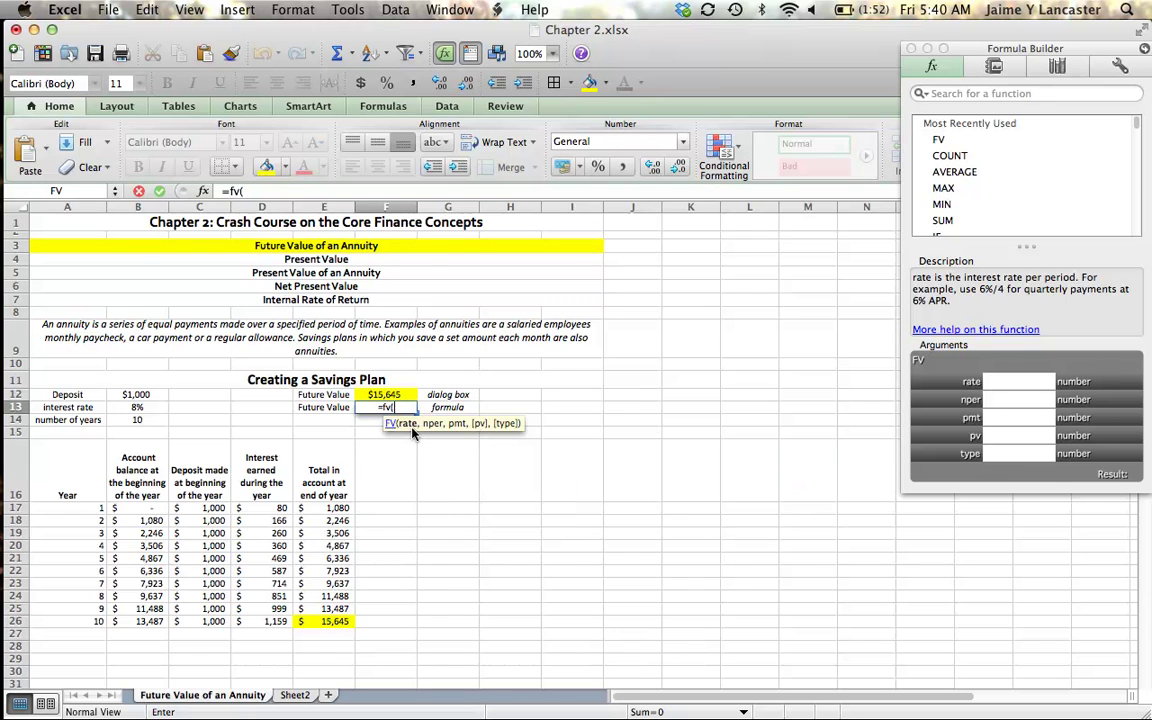
pyautogui.click(157, 407)
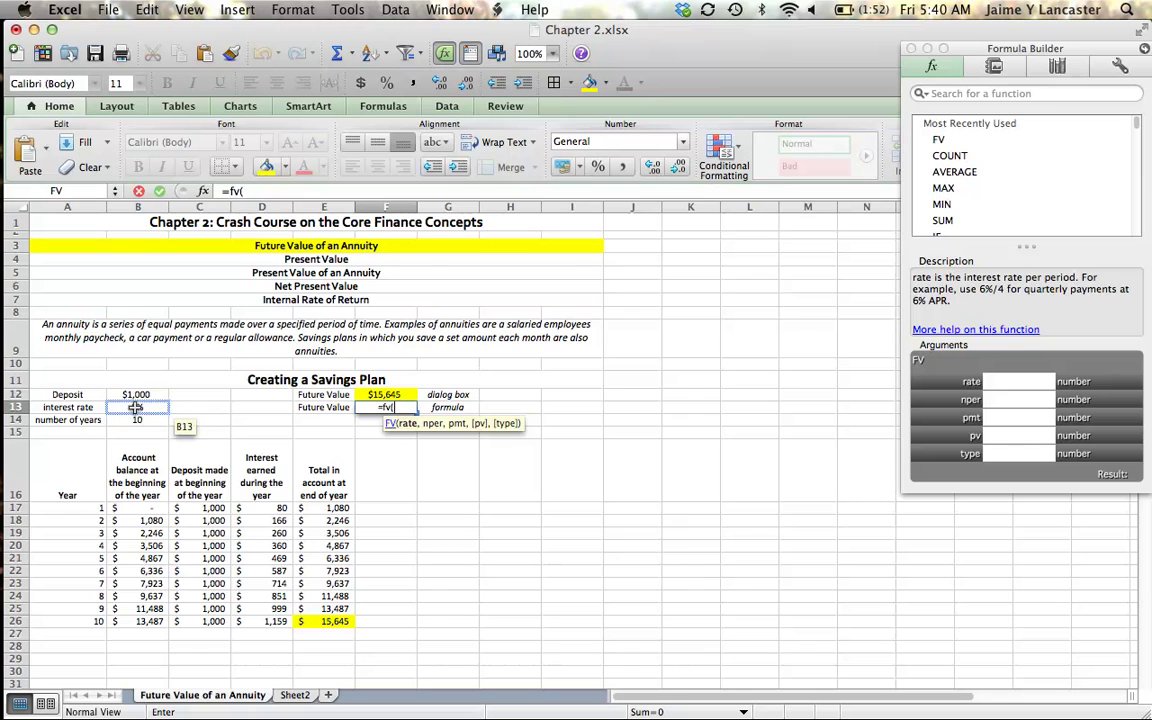
pyautogui.write(',')
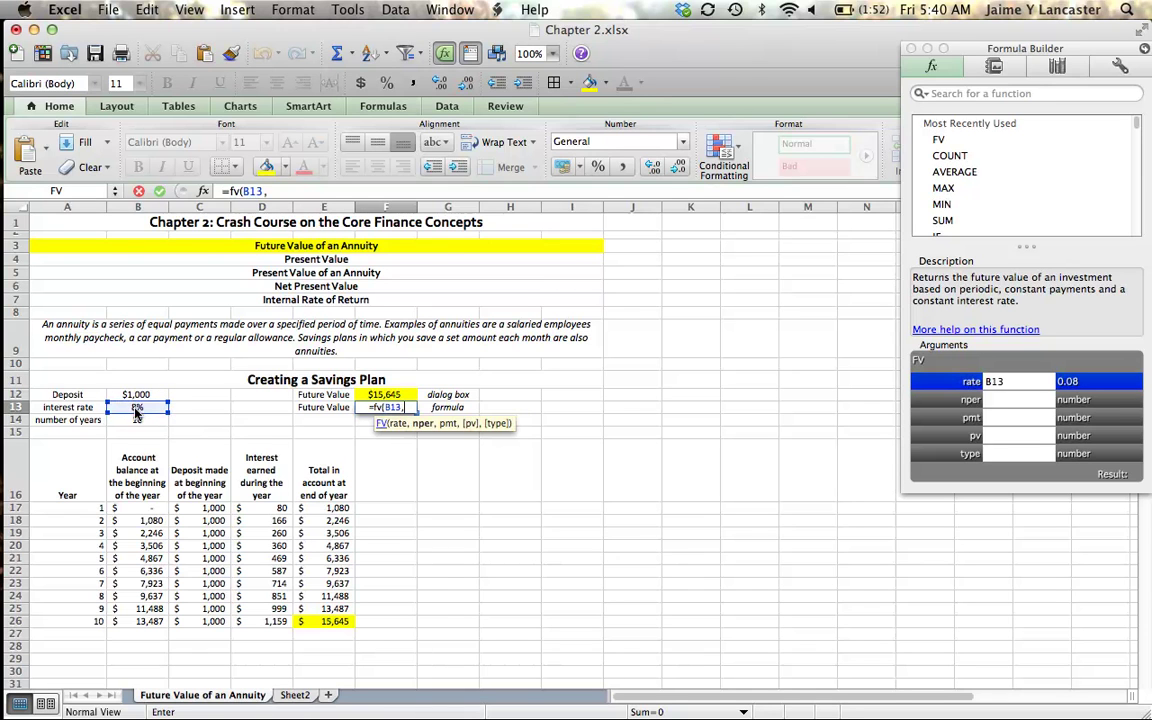
pyautogui.click(134, 420)
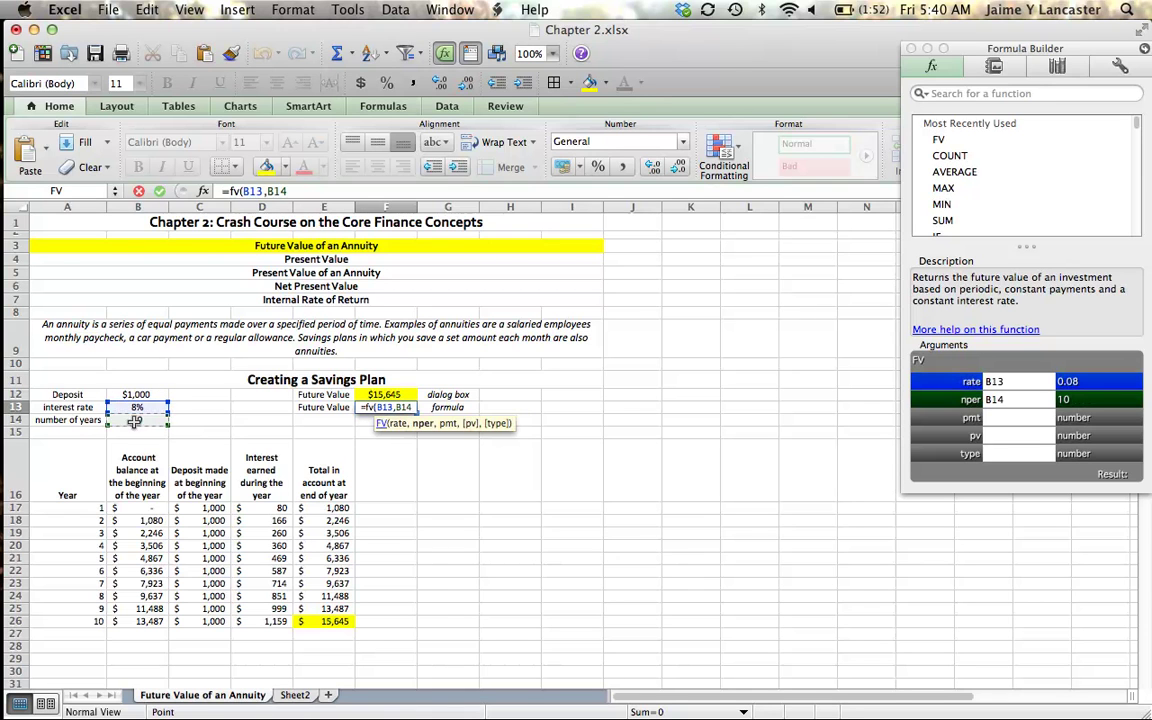
pyautogui.write(',')
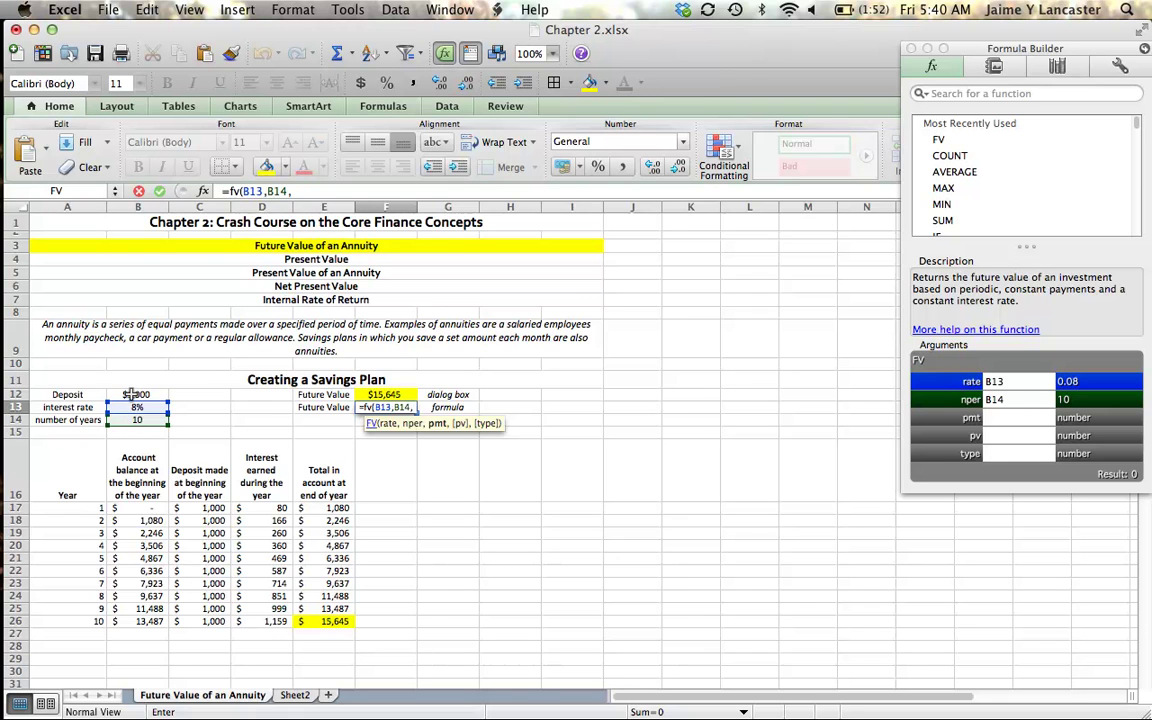
pyautogui.write('-')
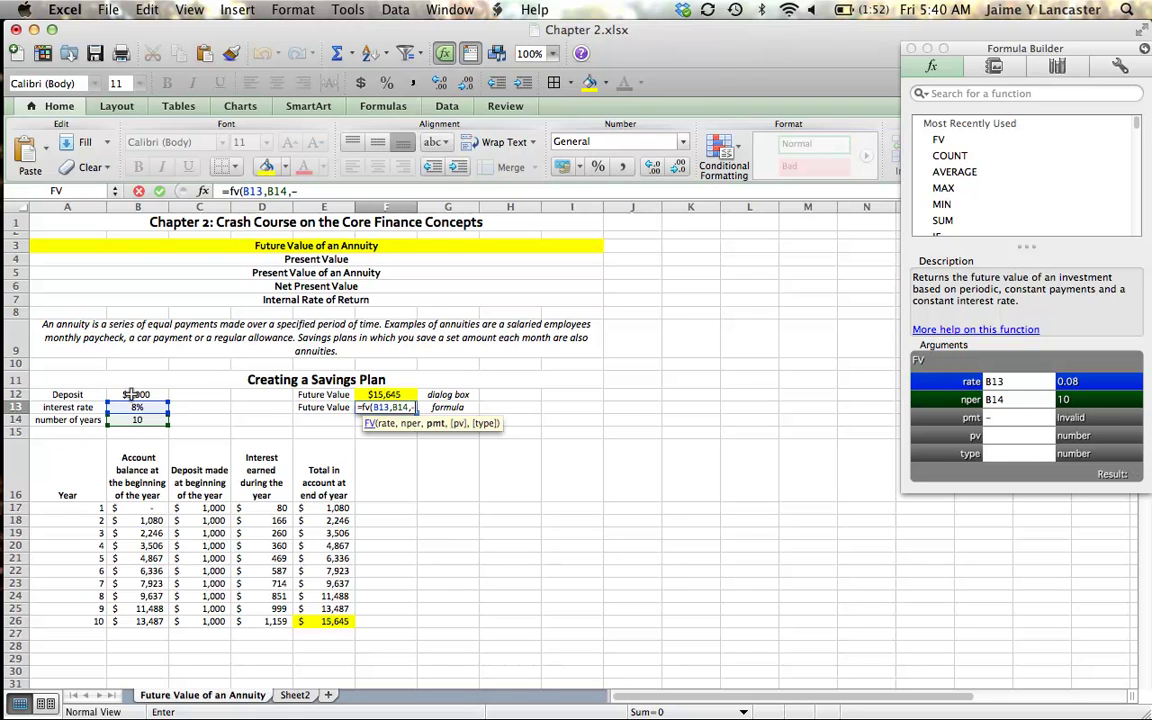
pyautogui.click(131, 395)
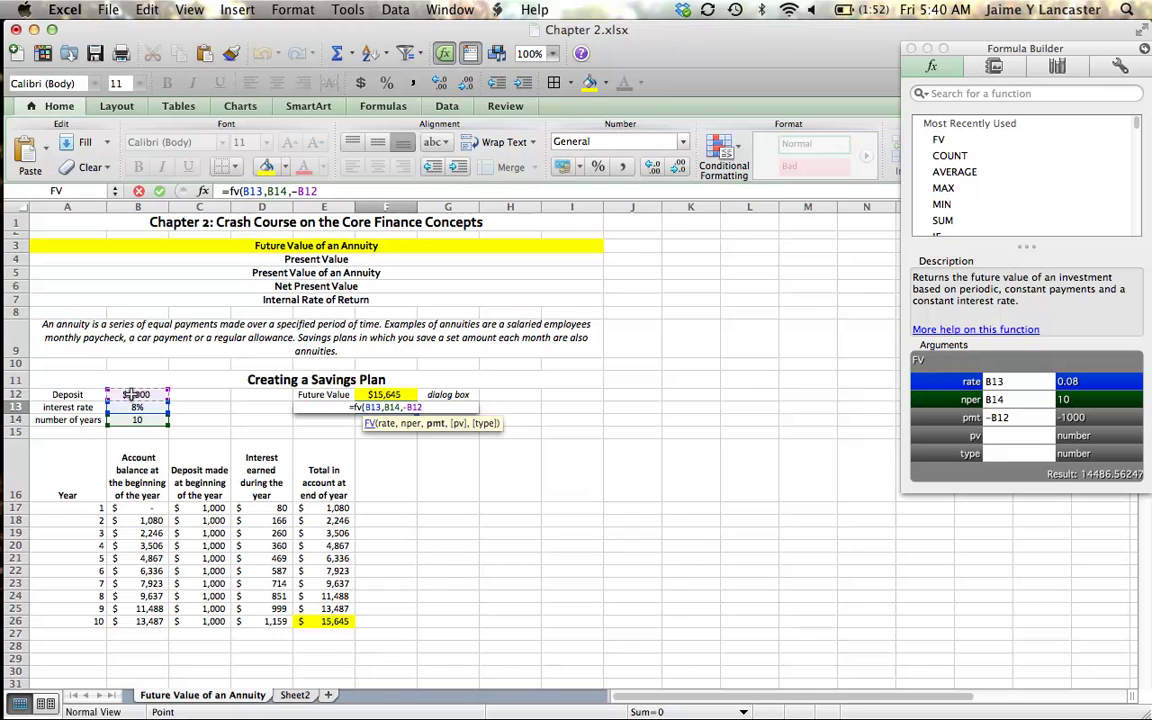
pyautogui.write(',')
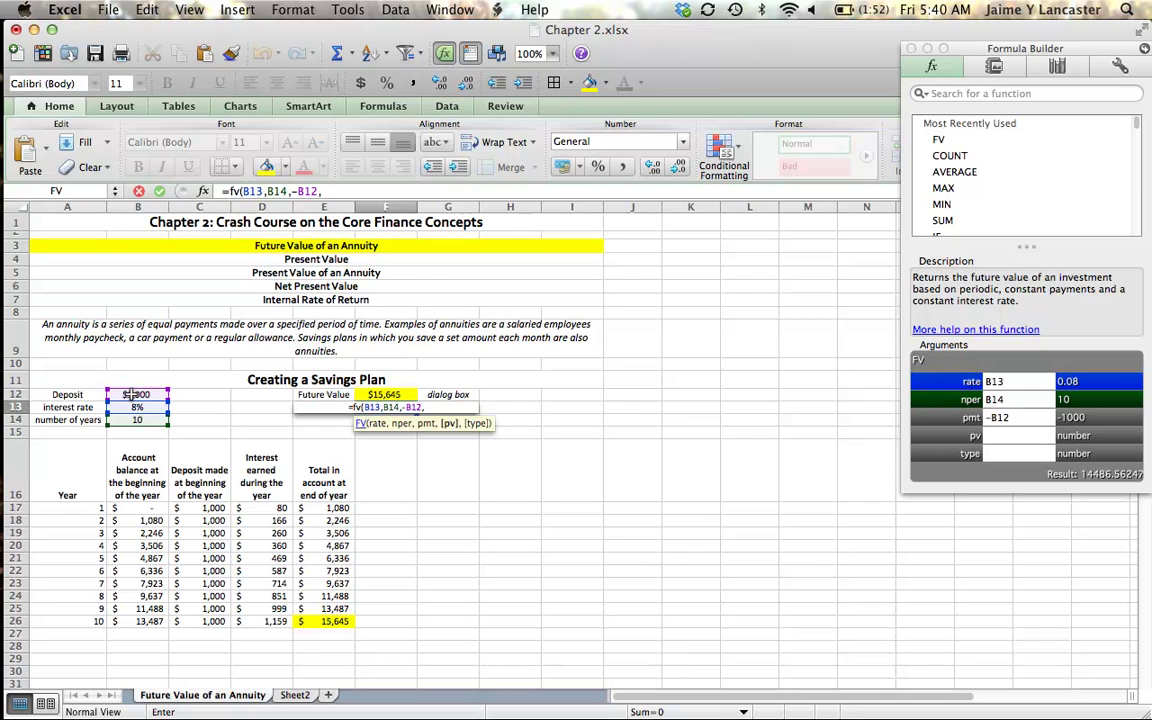
pyautogui.write(',')
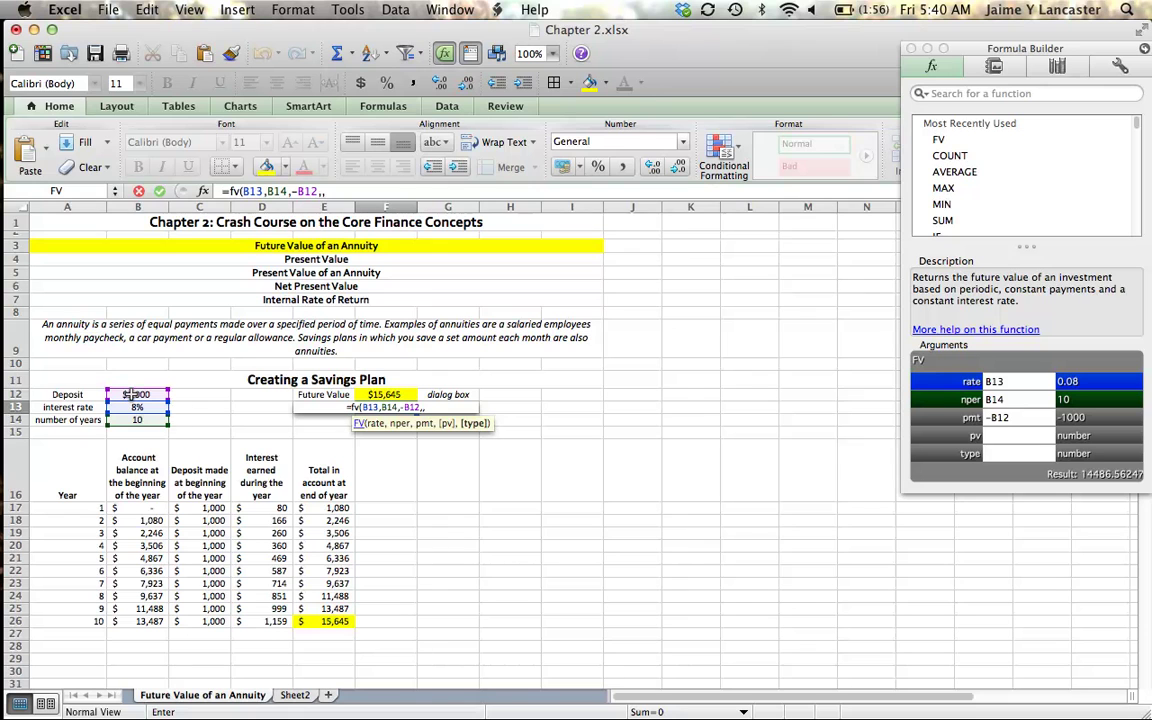
pyautogui.write('1')
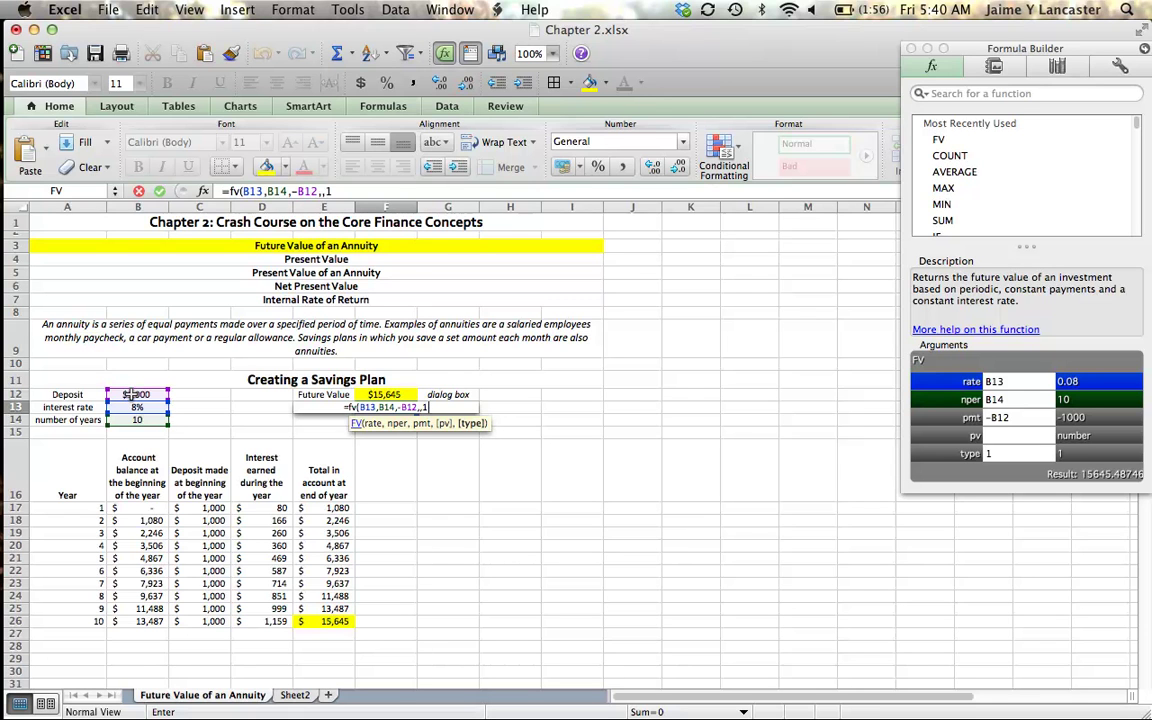
pyautogui.write(')')
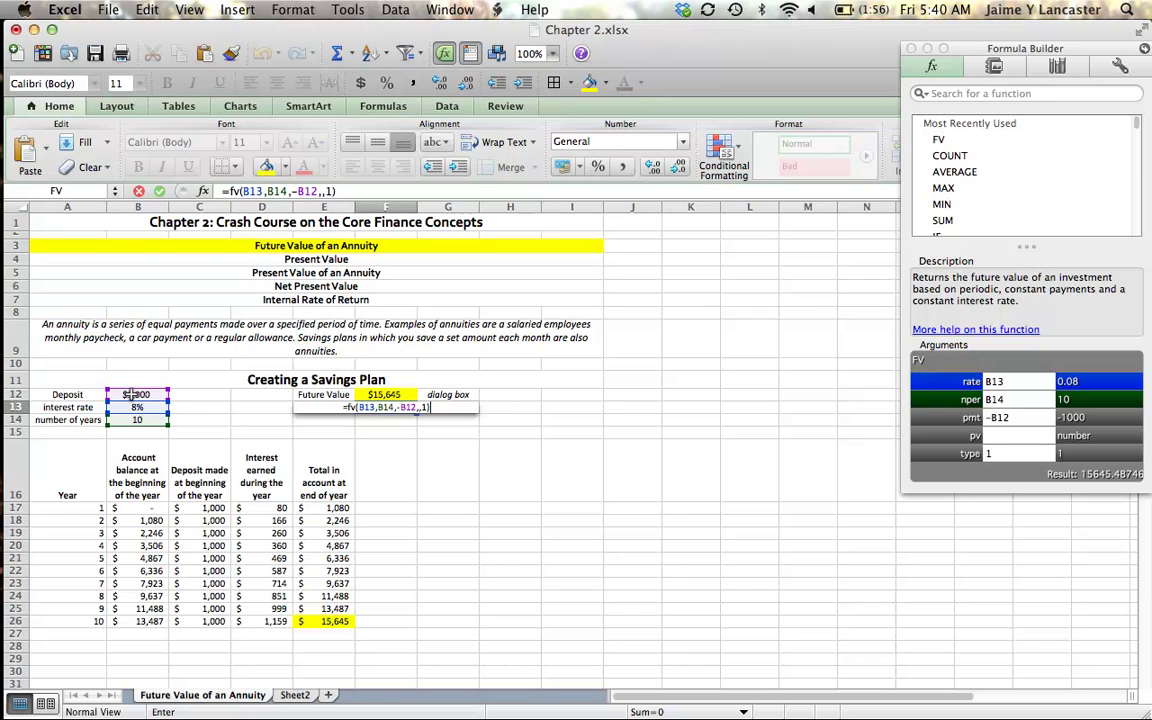
pyautogui.press('Return')
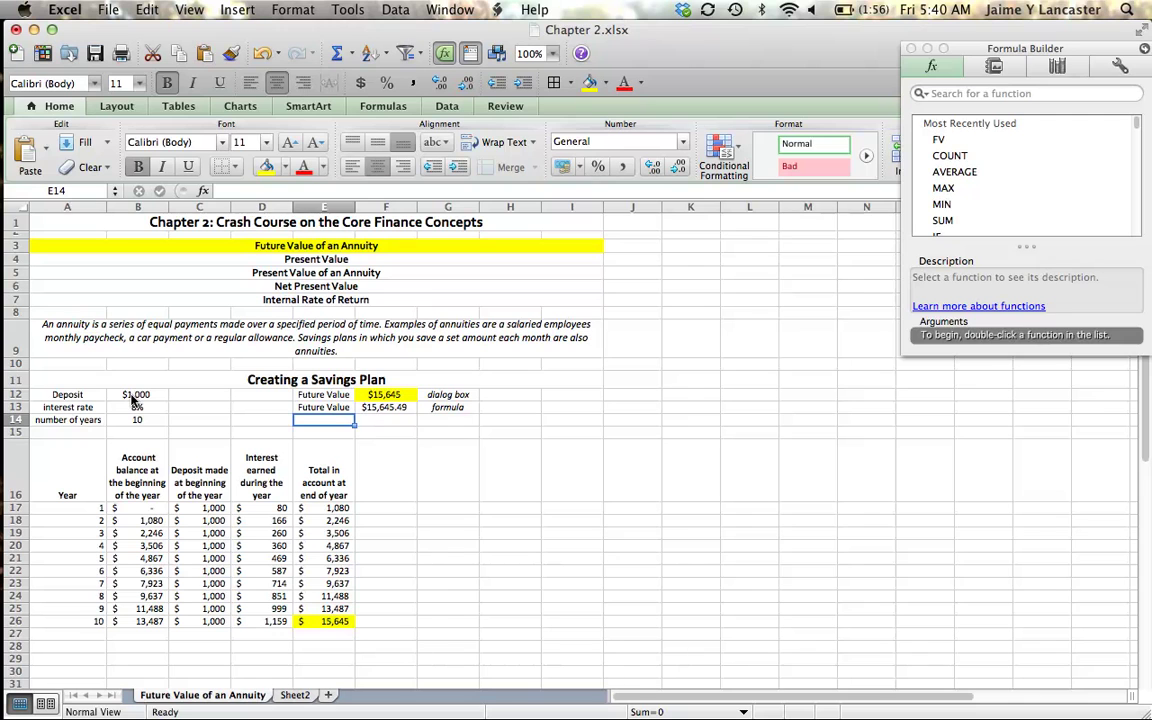
# - Highlight the future value in F13 with a yellow fill and format it to zero decimal places
pyautogui.click(384, 407)
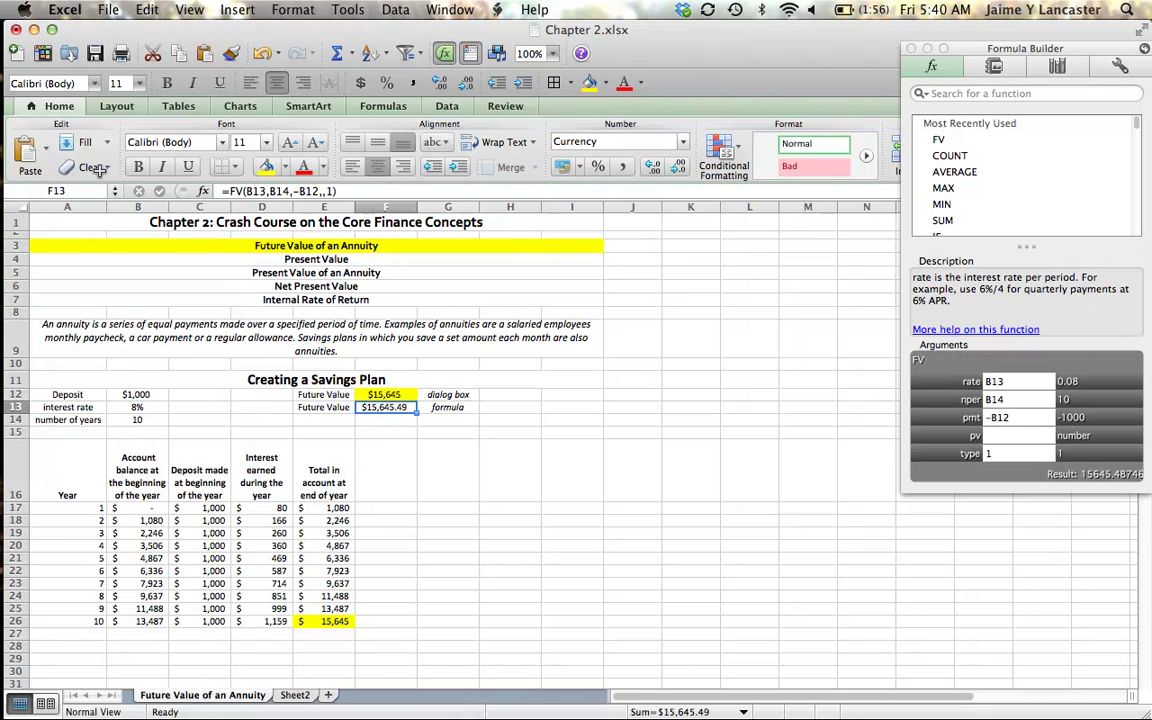
pyautogui.click(265, 166)
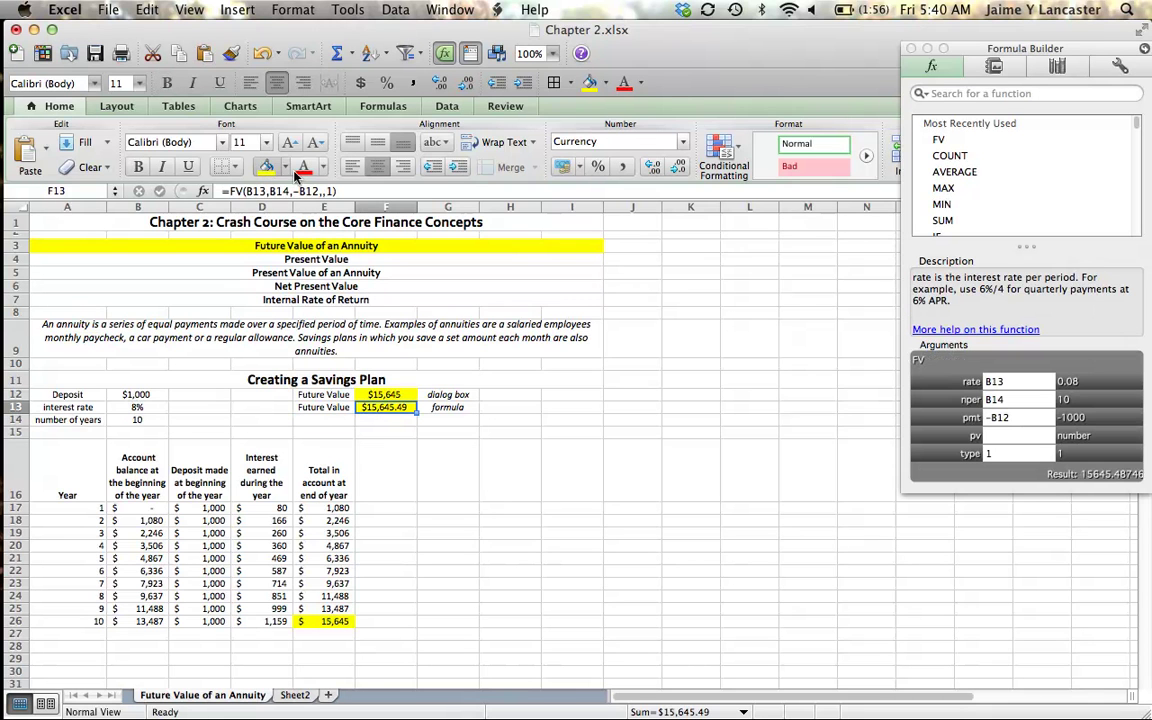
pyautogui.click(680, 169)
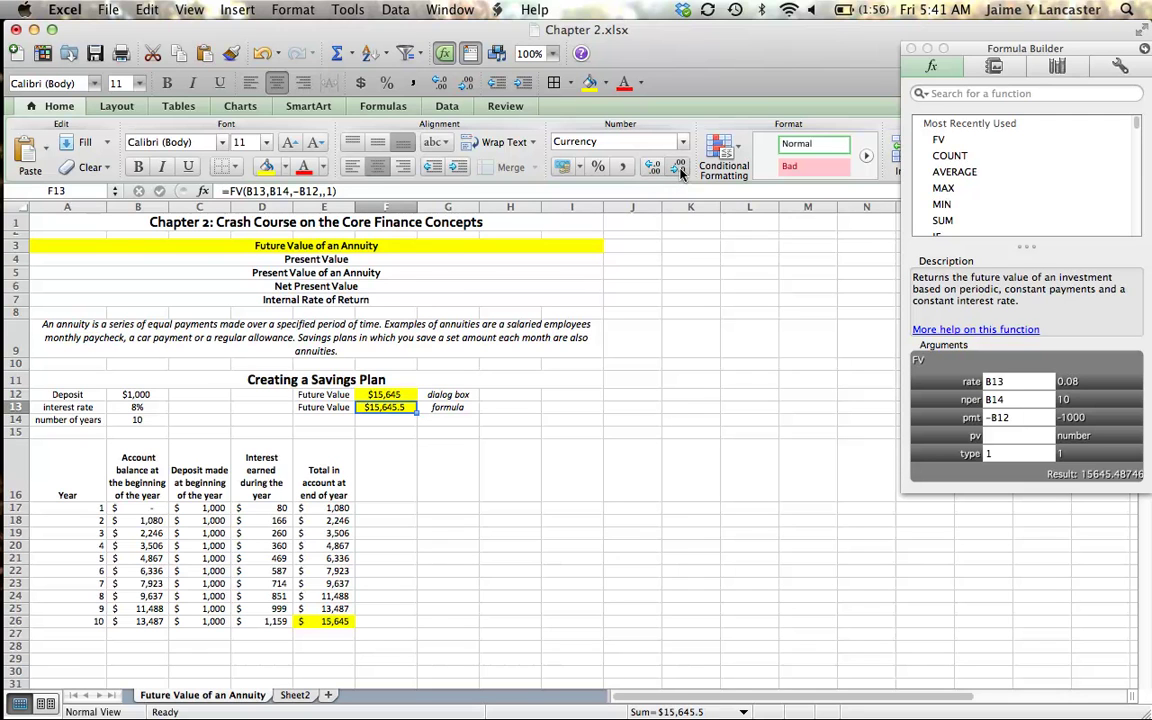
pyautogui.click(680, 169)
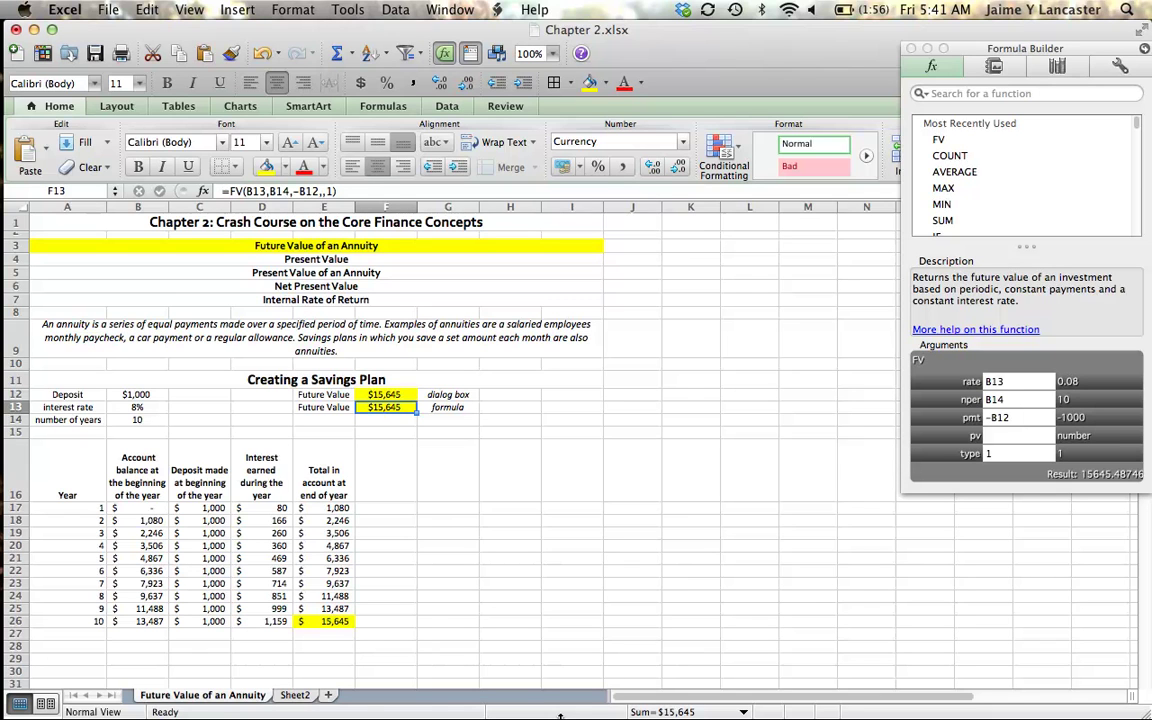
# - Show both future values in F12:F13 with two decimal places and return them to whole dollars
pyautogui.moveTo(366, 392); pyautogui.dragTo(370, 407)
pyautogui.click(649, 170)
pyautogui.click(649, 170)
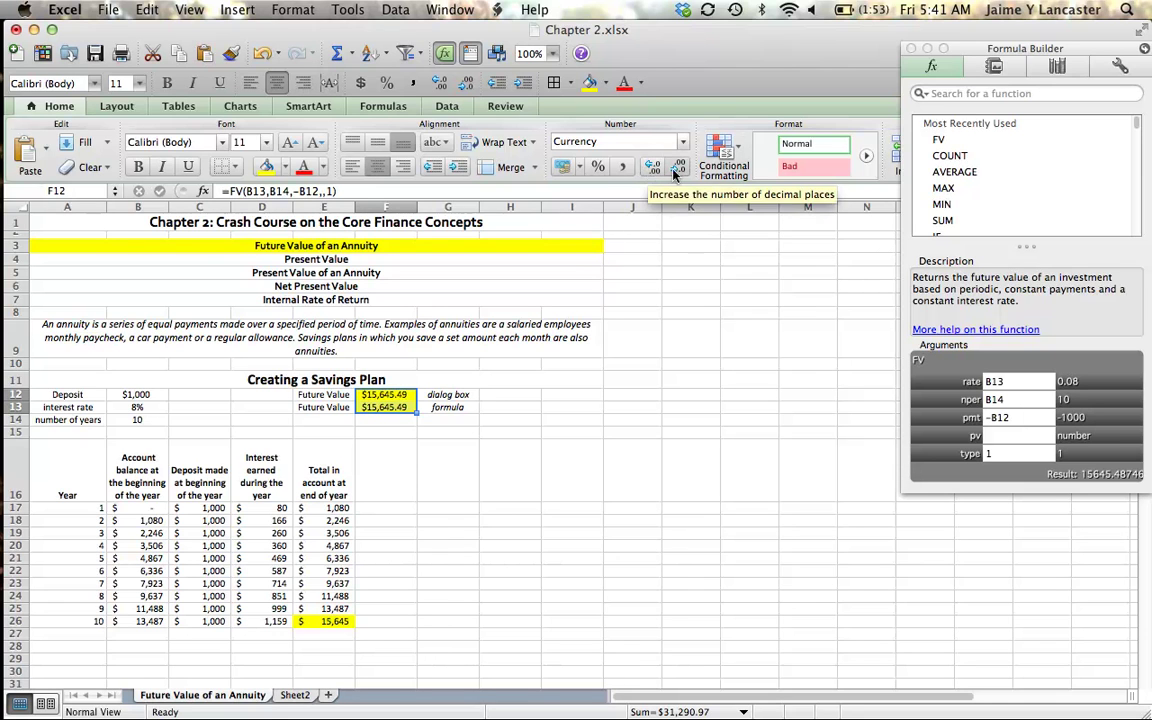
pyautogui.click(676, 172)
pyautogui.click(676, 172)
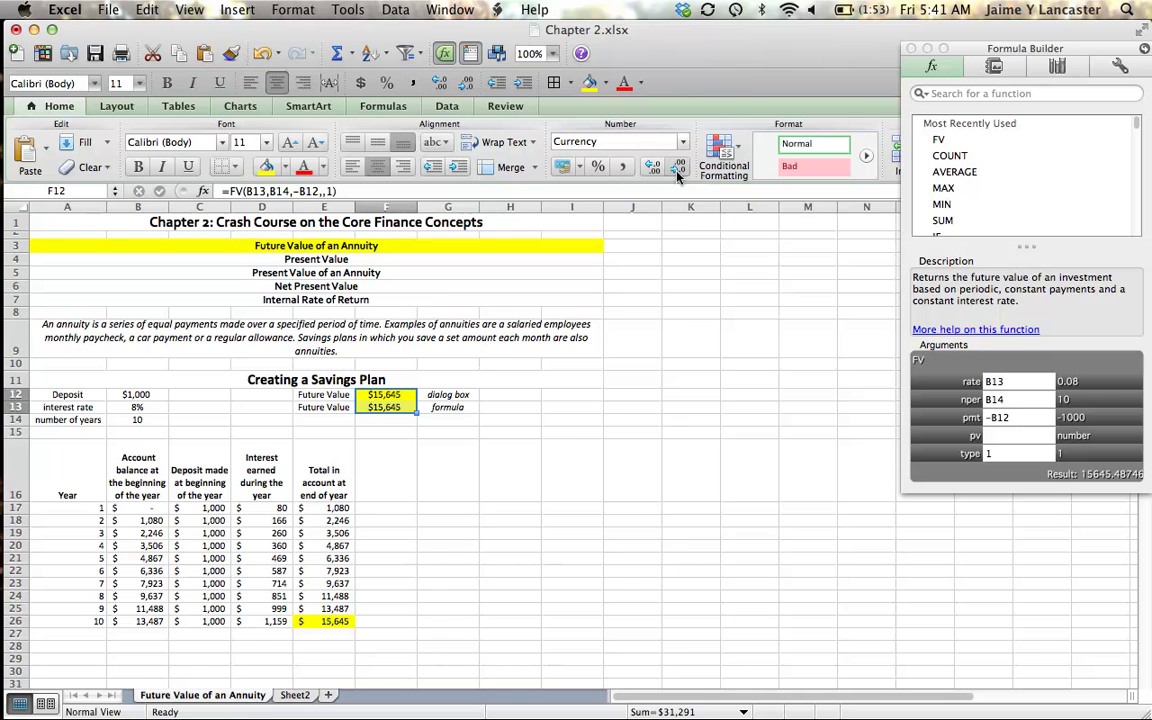
pyautogui.moveTo(4, 616)
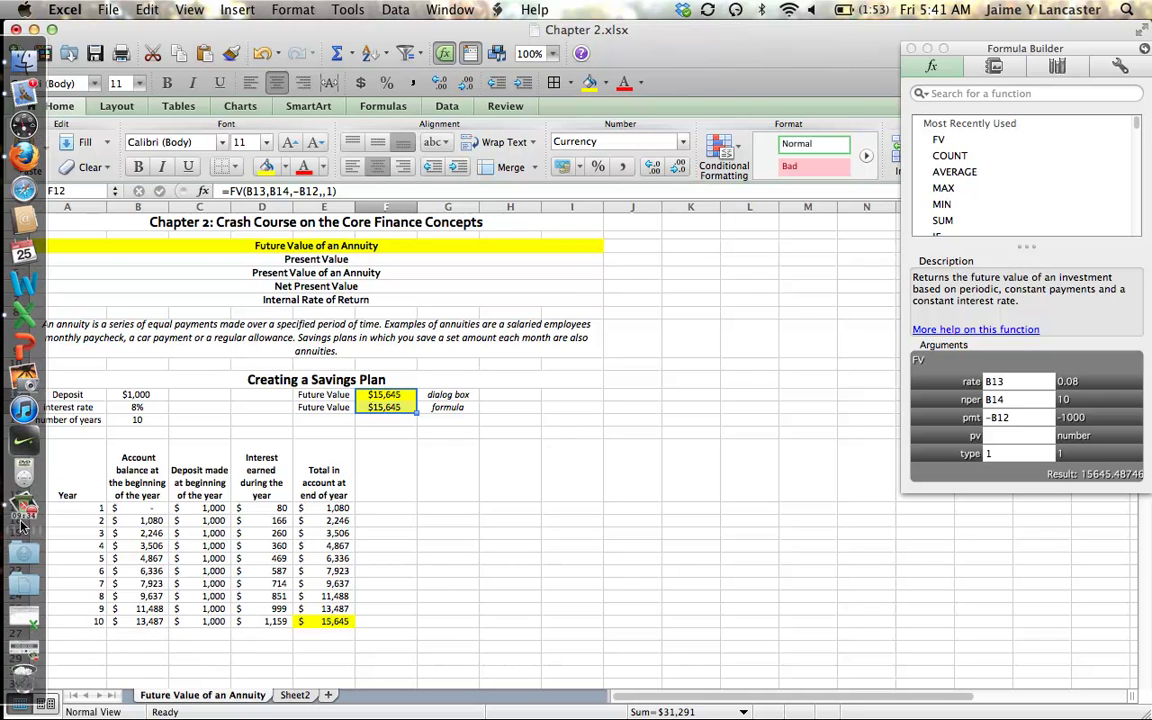
pyautogui.click(22, 468)
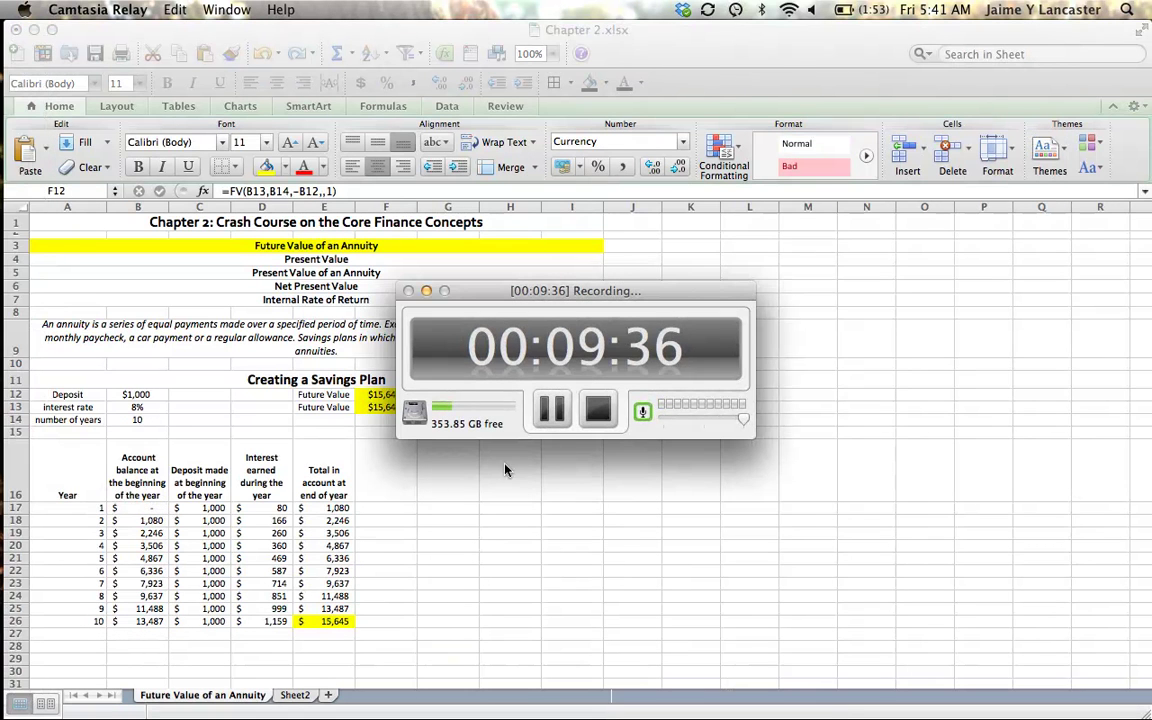